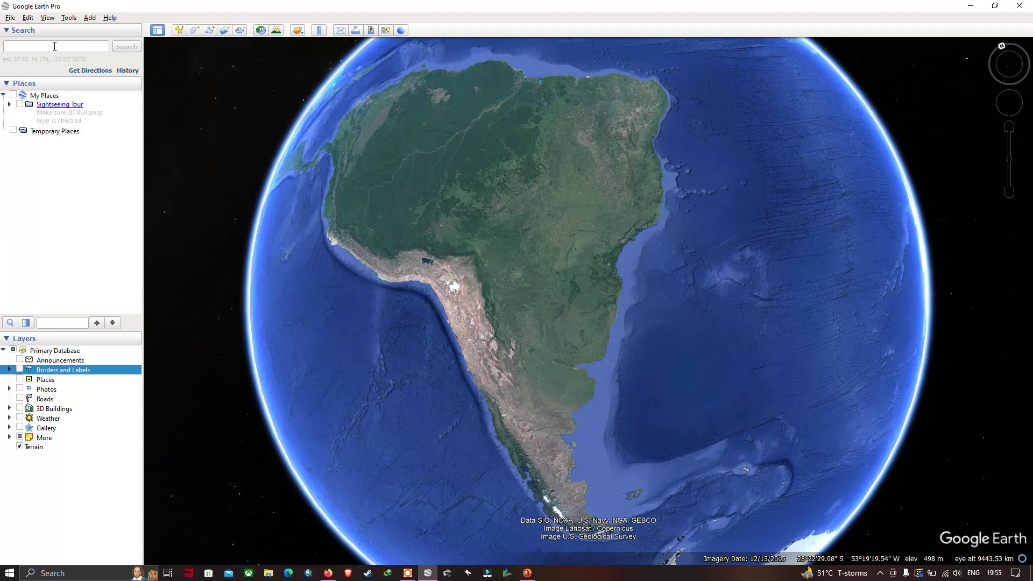
Search Google Earth Pro for 'Adyar address' to list matching places around Adyar, Chennai.
{"action": "left_click", "coordinate": [52, 46]}
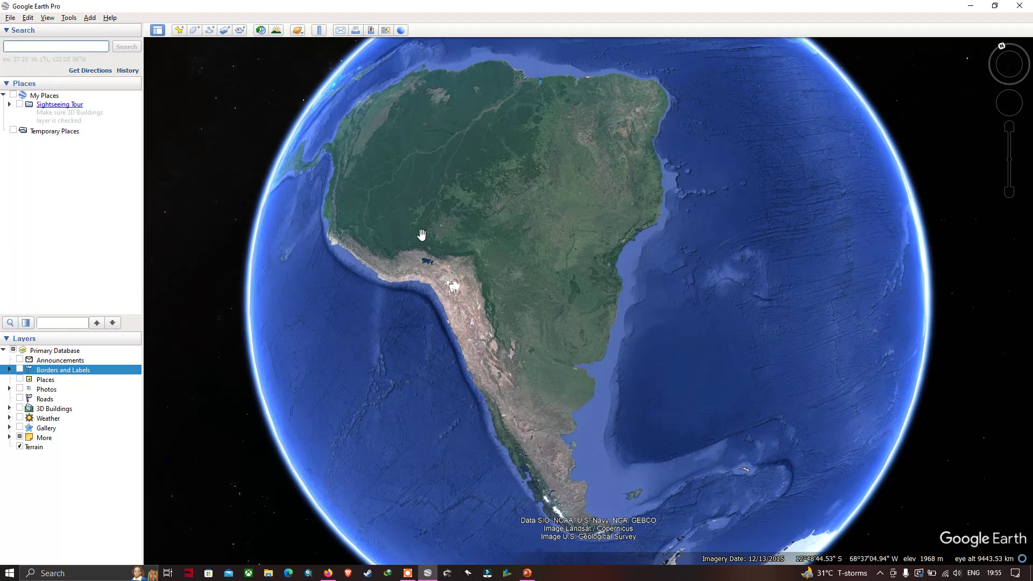
{"action": "type", "text": "Adyar address"}
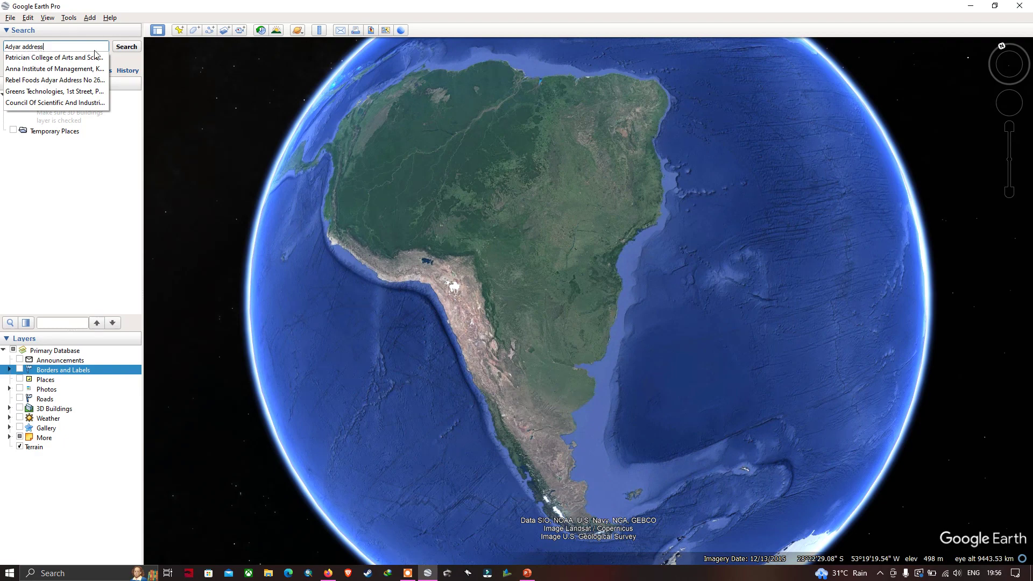
{"action": "left_click", "coordinate": [127, 48]}
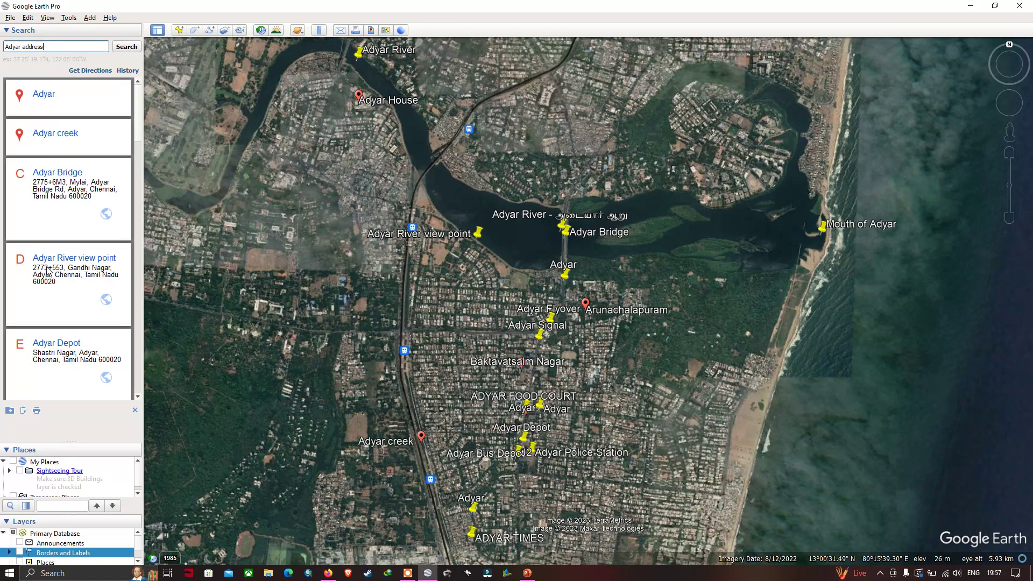
Add both Adyar results, Adyar Bridge and Adyar Depot, to My Places.
{"action": "scroll", "coordinate": [108, 334], "scroll_direction": "down", "scroll_amount": 4}
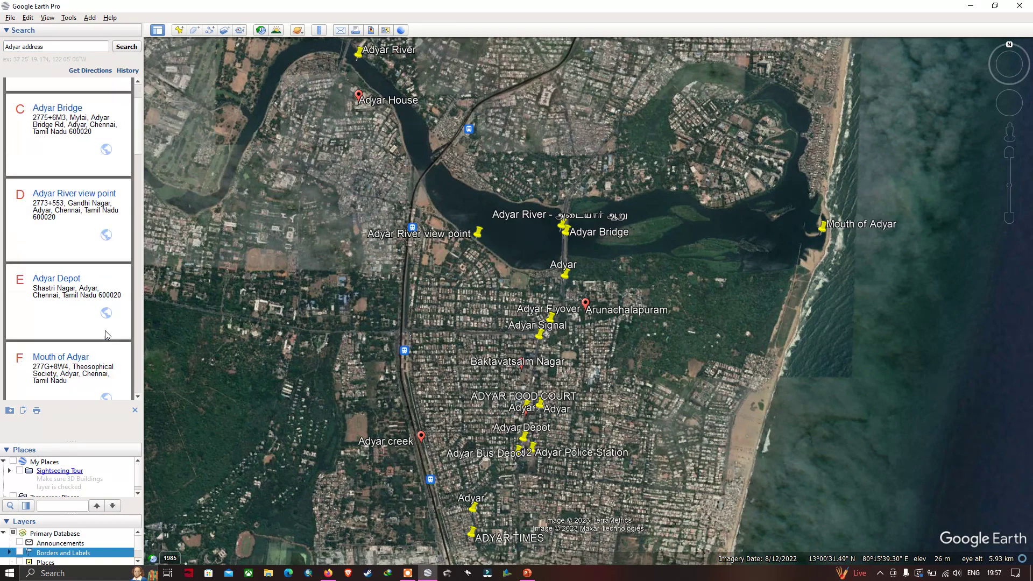
{"action": "scroll", "coordinate": [106, 338], "scroll_direction": "up", "scroll_amount": 3}
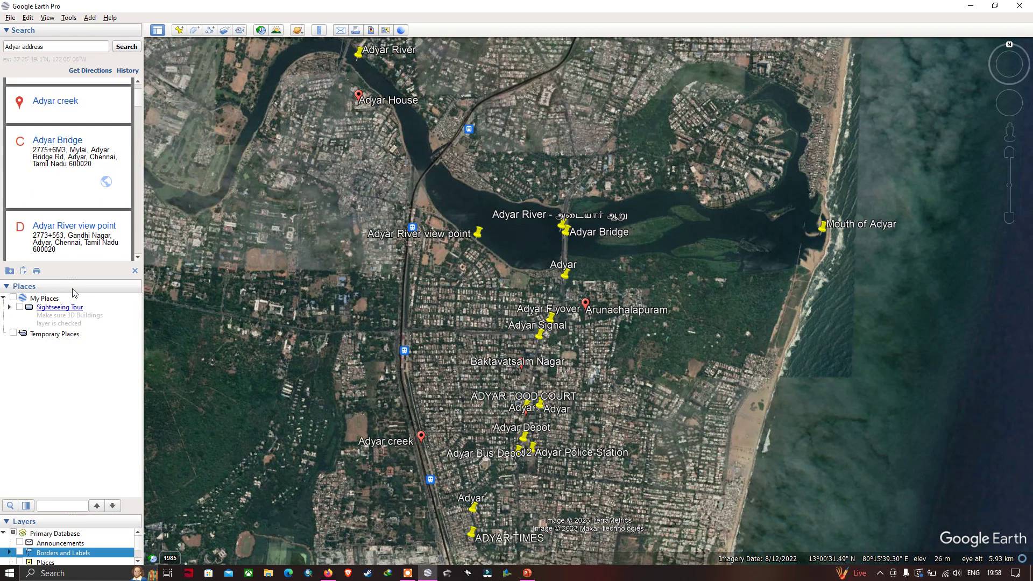
{"action": "right_click", "coordinate": [82, 156]}
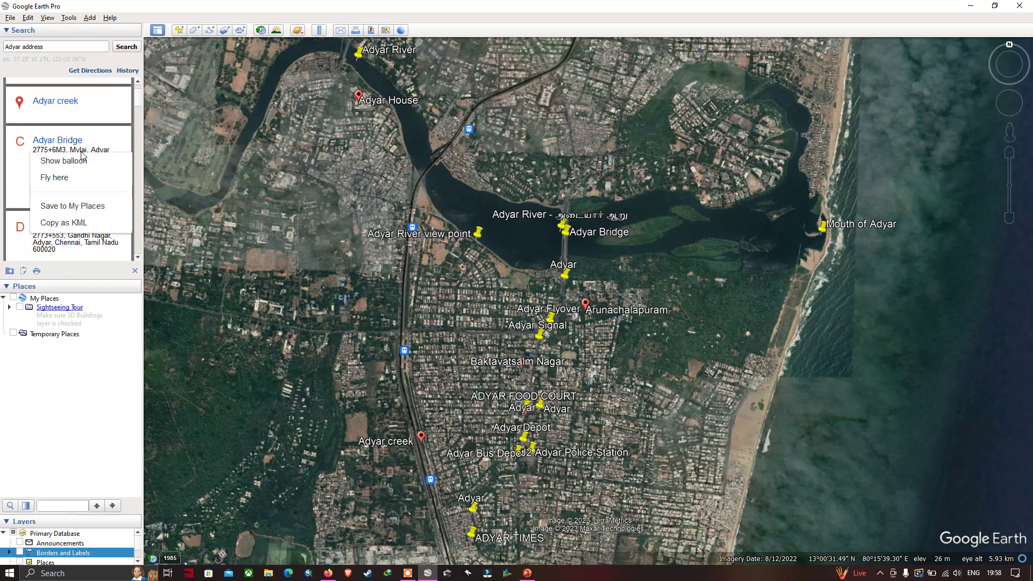
{"action": "left_click", "coordinate": [91, 208]}
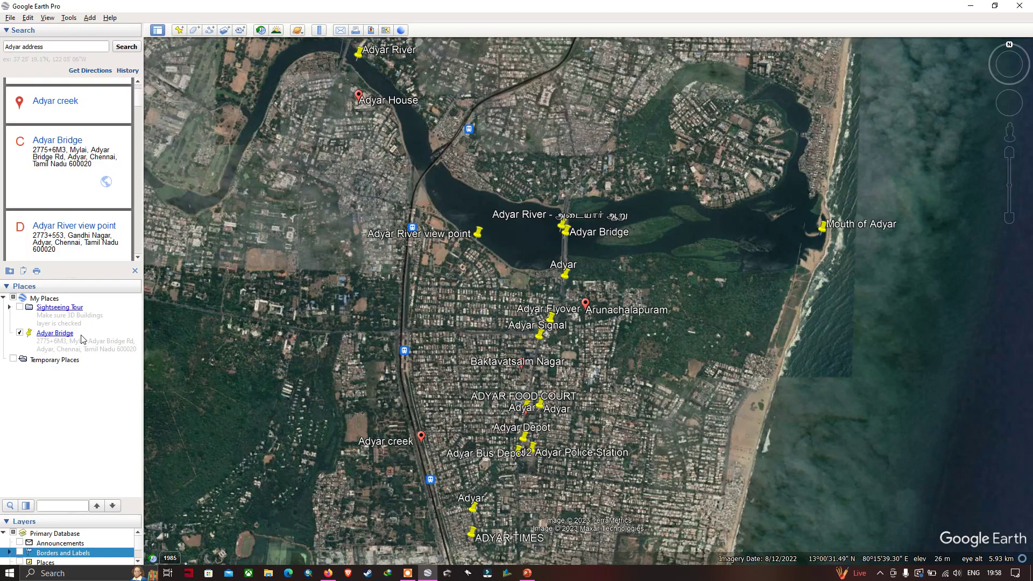
{"action": "scroll", "coordinate": [91, 236], "scroll_direction": "down", "scroll_amount": 1}
{"action": "scroll", "coordinate": [90, 236], "scroll_direction": "down", "scroll_amount": 2}
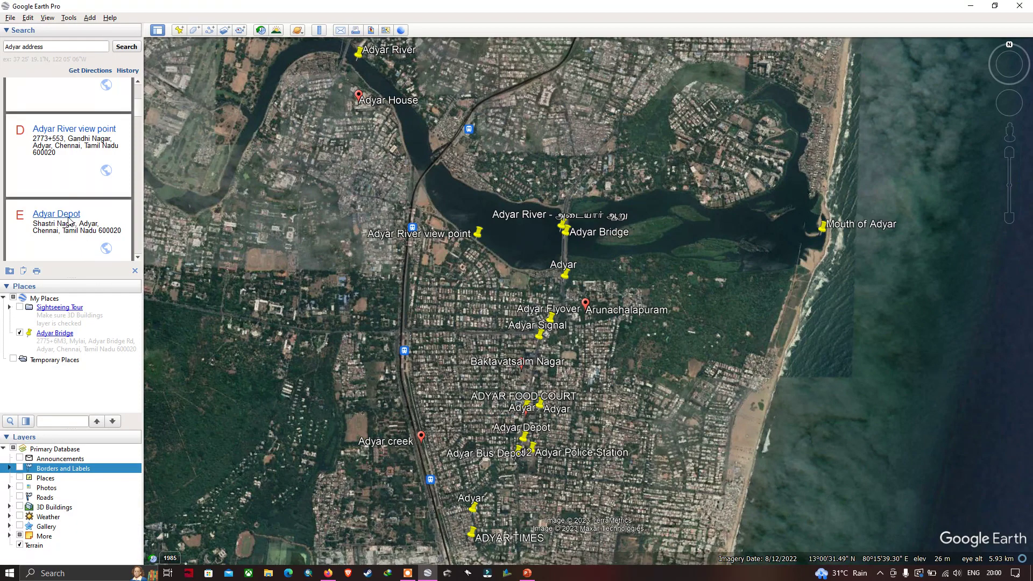
{"action": "right_click", "coordinate": [95, 219]}
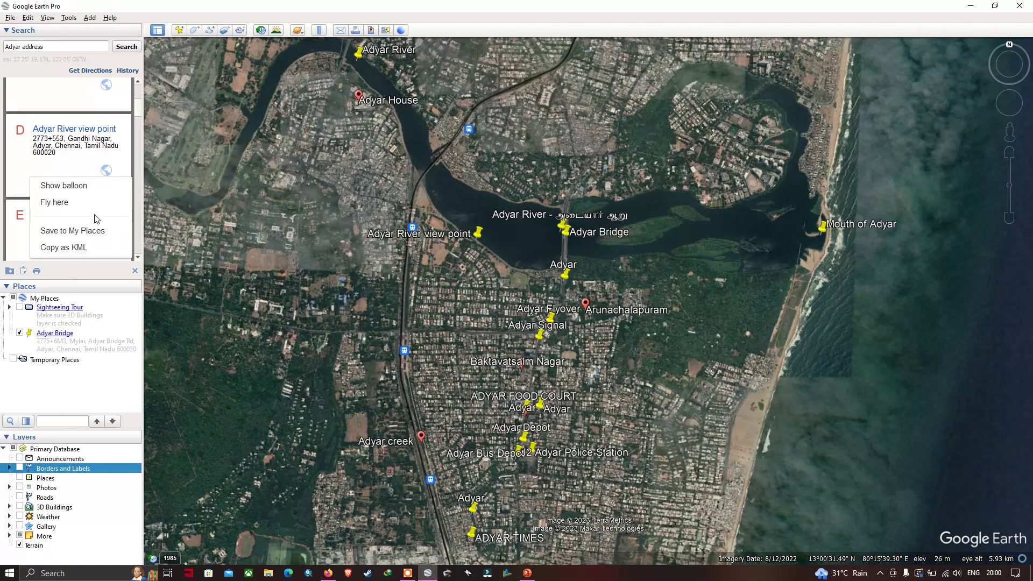
{"action": "left_click", "coordinate": [80, 232]}
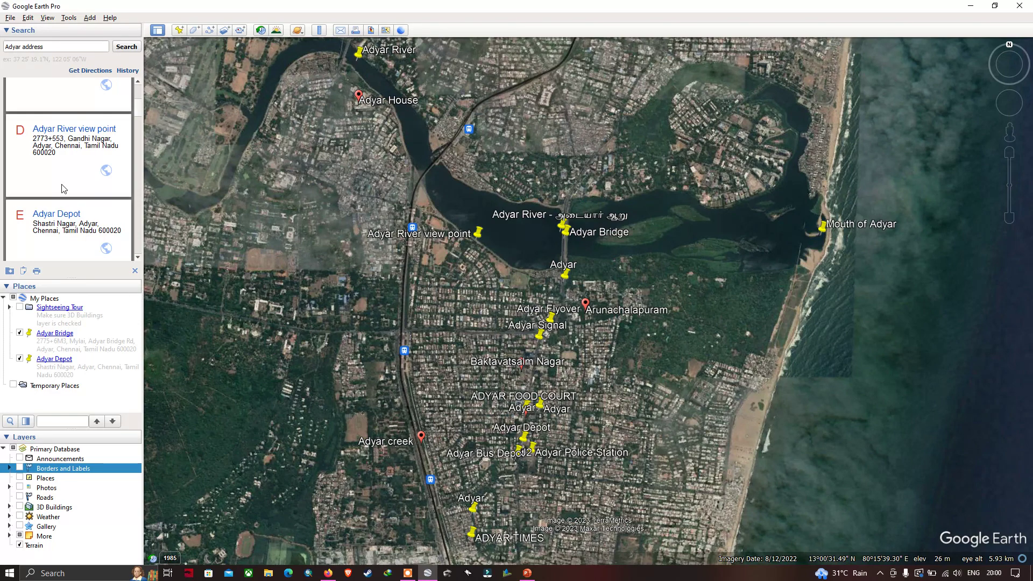
Replace the previous search with 'chennai central' and browse the resulting places.
{"action": "double_click", "coordinate": [12, 47]}
{"action": "type", "text": "chennai central"}
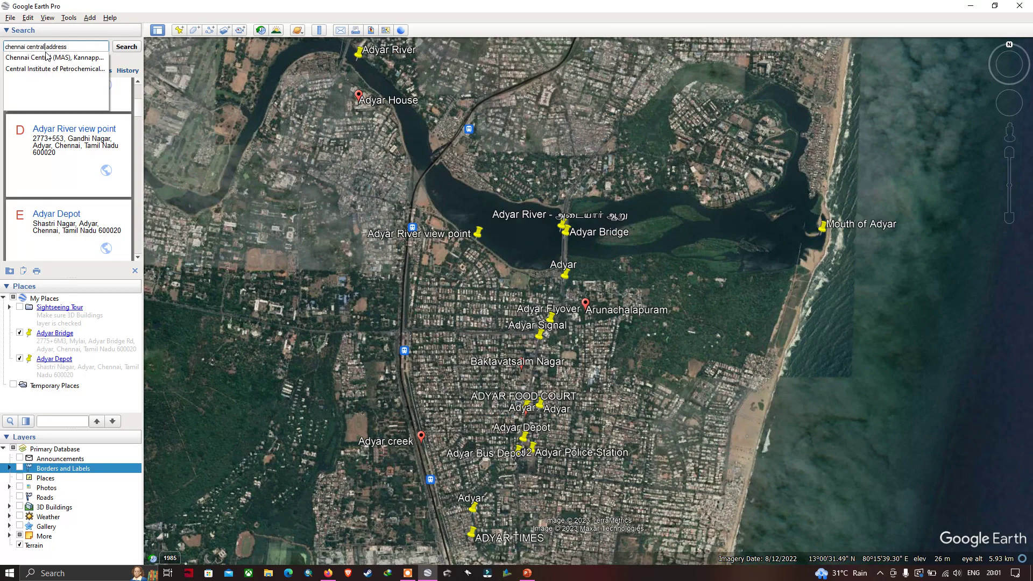
{"action": "left_click", "coordinate": [133, 49]}
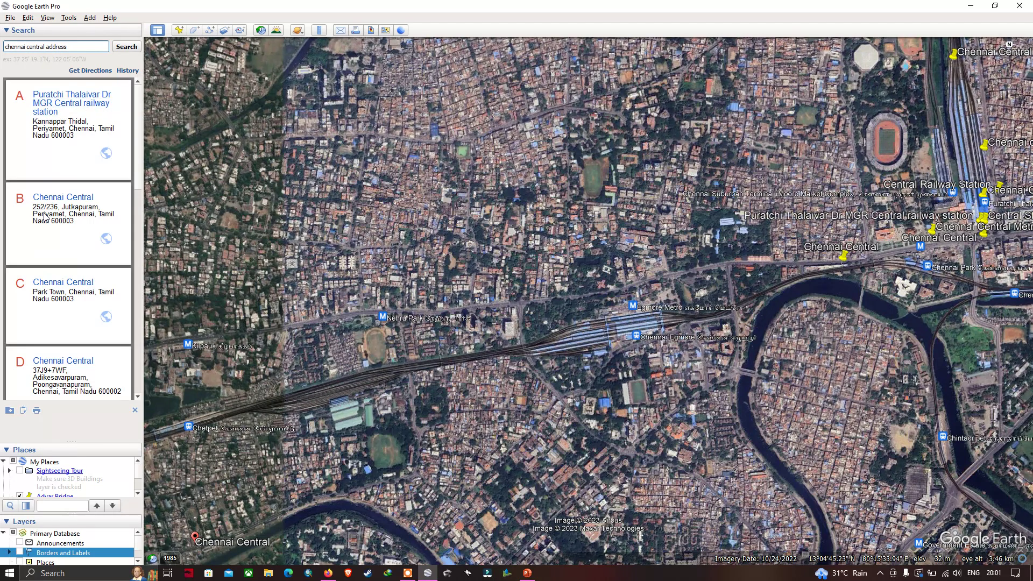
{"action": "scroll", "coordinate": [86, 308], "scroll_direction": "down", "scroll_amount": 3}
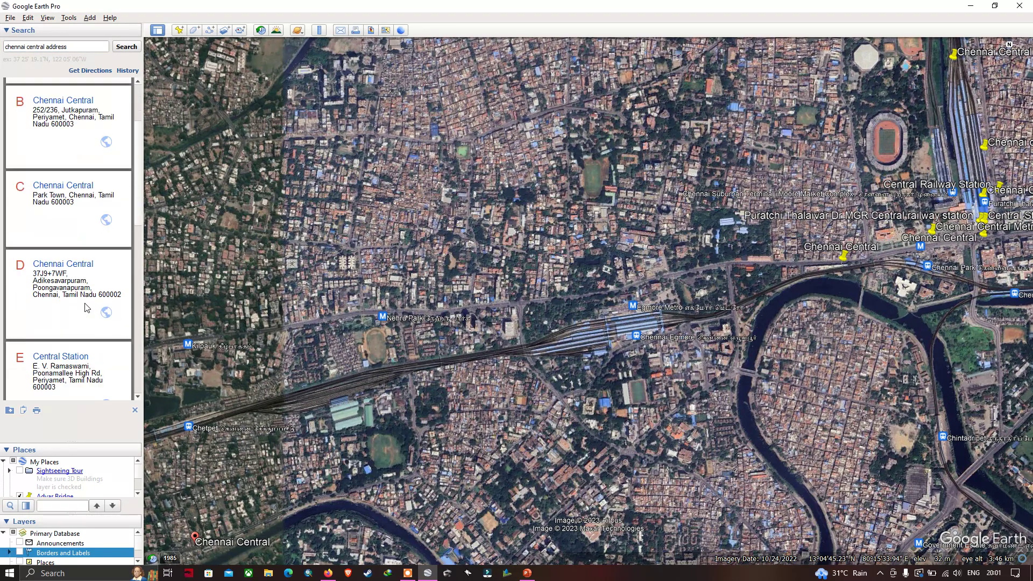
{"action": "scroll", "coordinate": [86, 307], "scroll_direction": "down", "scroll_amount": 2}
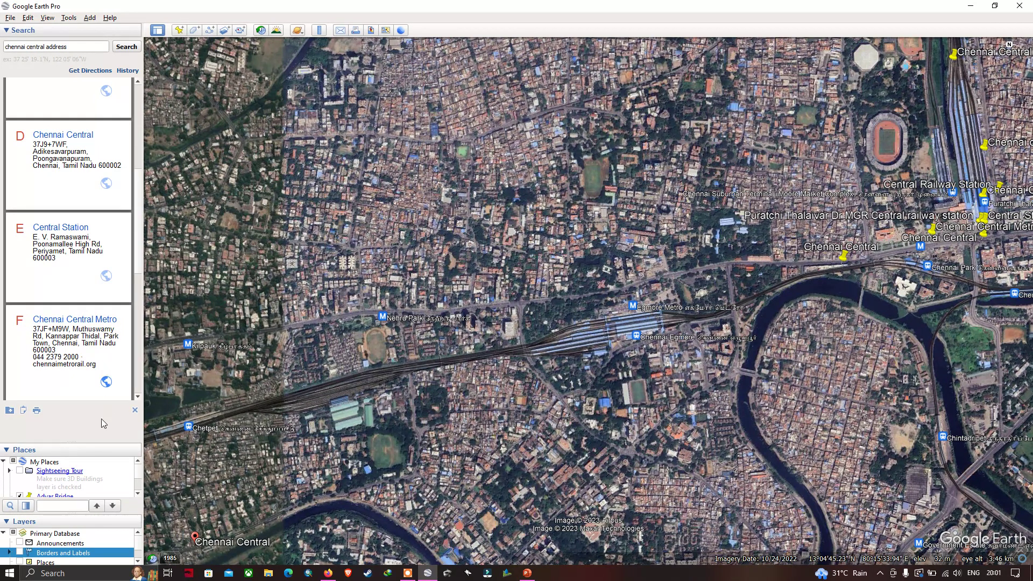
{"action": "left_click_drag", "start_coordinate": [78, 442], "coordinate": [75, 312]}
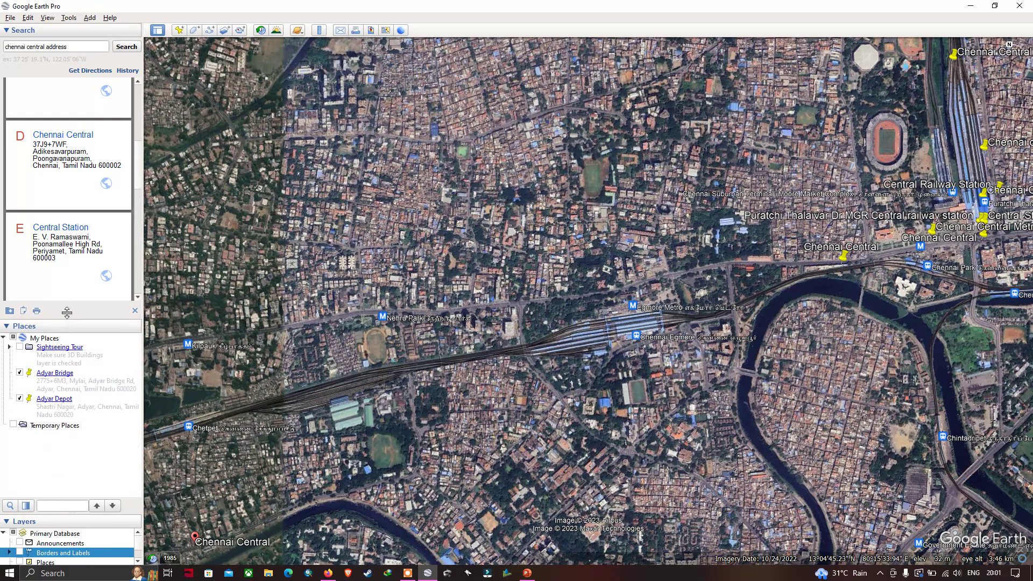
{"action": "scroll", "coordinate": [73, 280], "scroll_direction": "down", "scroll_amount": 1}
{"action": "scroll", "coordinate": [72, 279], "scroll_direction": "down", "scroll_amount": 1}
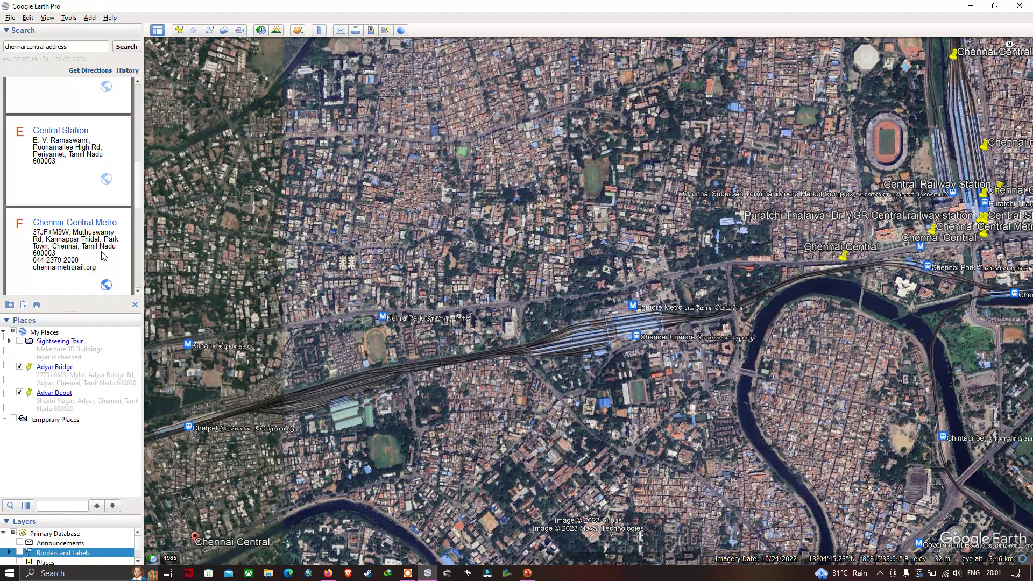
Save Chennai Central Metro and Puratchi Thalaivar Dr MGR Central railway station to My Places.
{"action": "right_click", "coordinate": [103, 256]}
{"action": "left_click", "coordinate": [93, 266]}
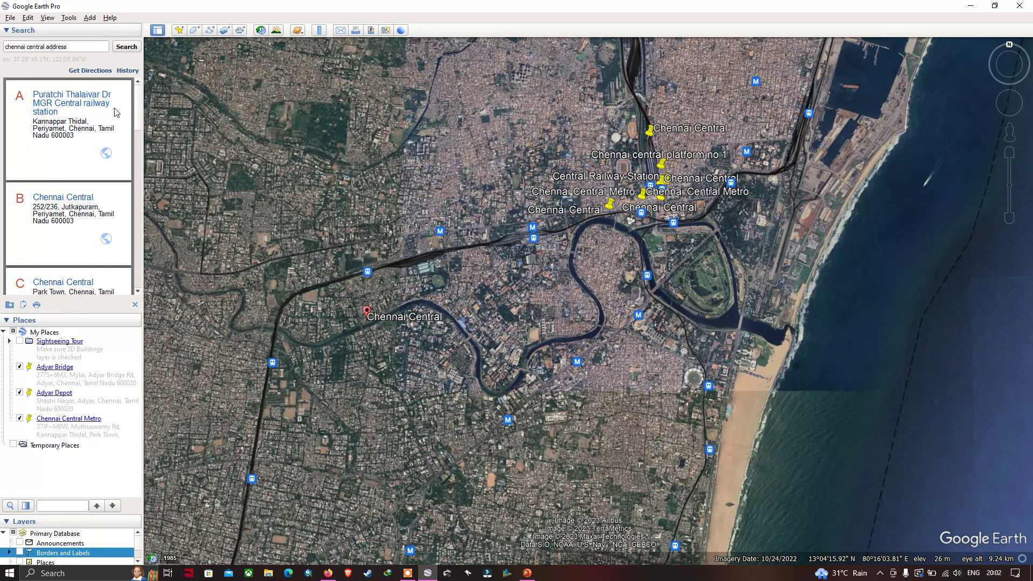
{"action": "right_click", "coordinate": [82, 149]}
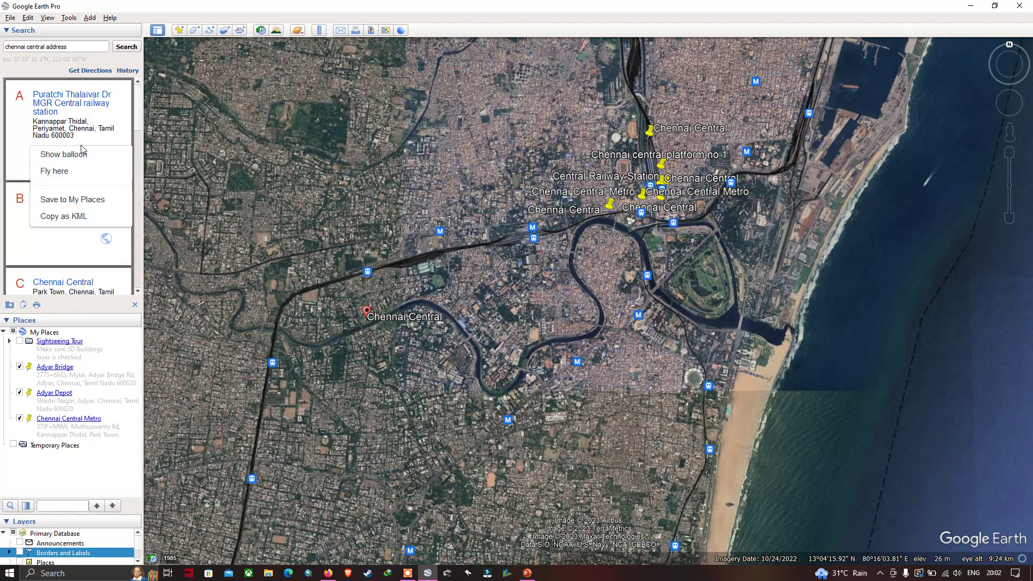
{"action": "left_click", "coordinate": [81, 201]}
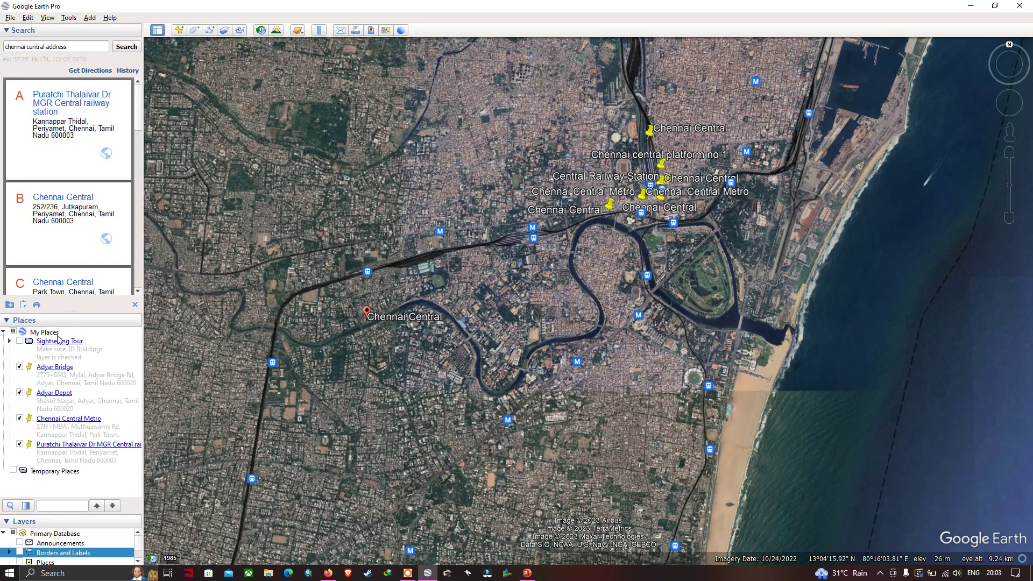
{"action": "left_click_drag", "start_coordinate": [142, 288], "coordinate": [177, 288]}
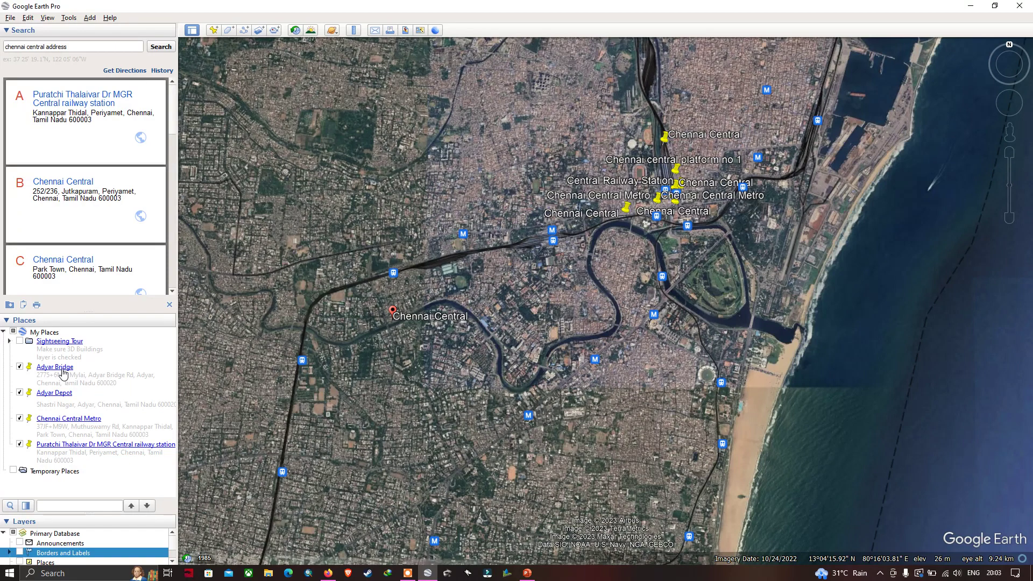
Create a new folder named 'Address' inside My Places.
{"action": "right_click", "coordinate": [52, 334]}
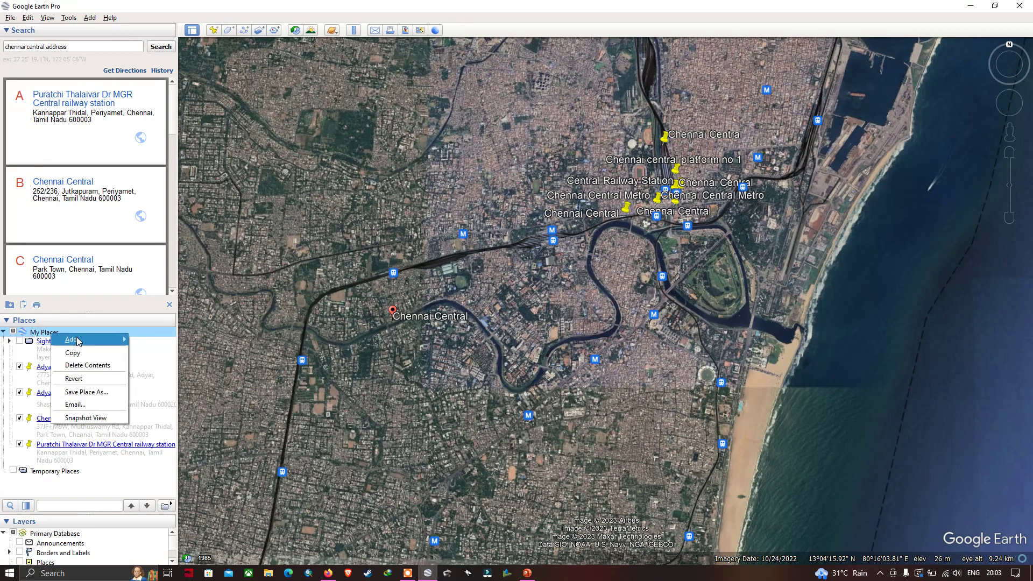
{"action": "mouse_move", "coordinate": [78, 341]}
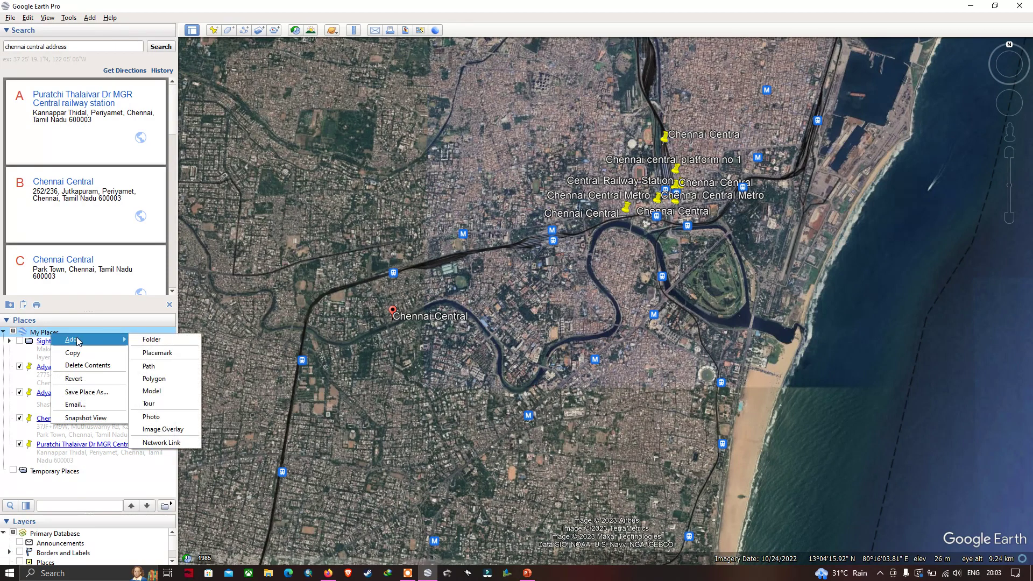
{"action": "left_click", "coordinate": [152, 340]}
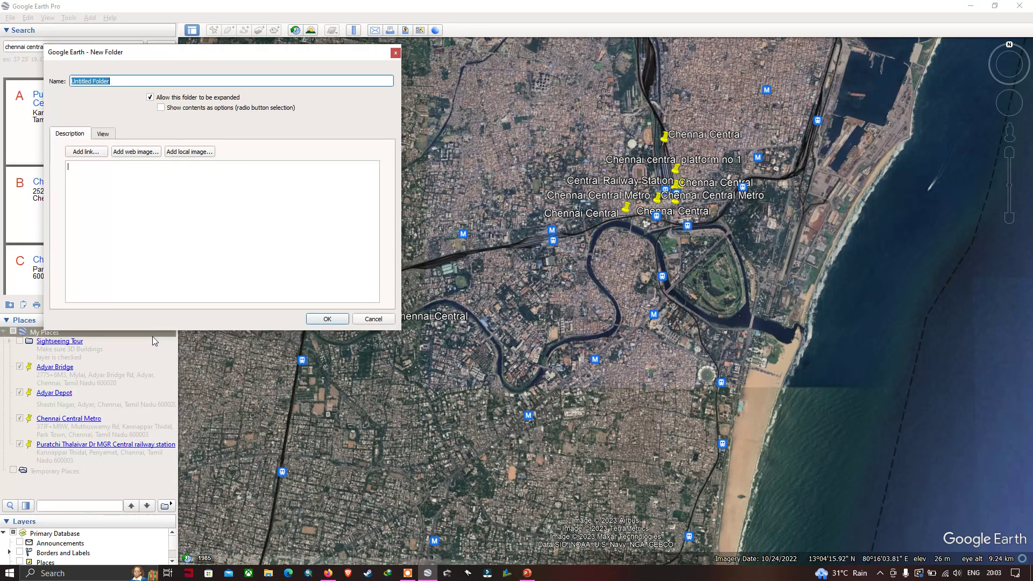
{"action": "type", "text": "Address"}
{"action": "left_click", "coordinate": [327, 318]}
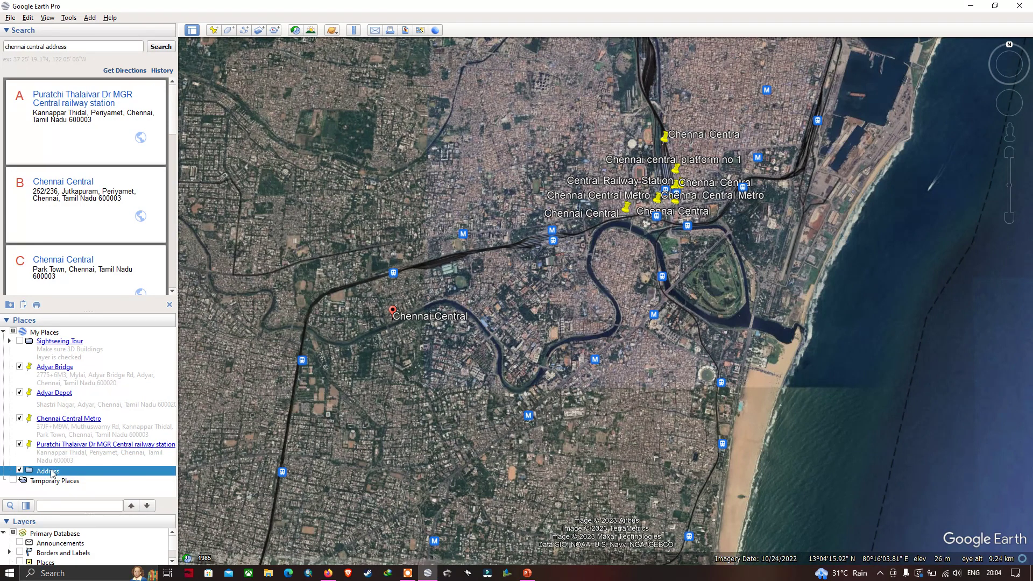
Place the Address folder below Google Headquarters and move the four saved places into it.
{"action": "left_click_drag", "start_coordinate": [59, 474], "coordinate": [60, 342]}
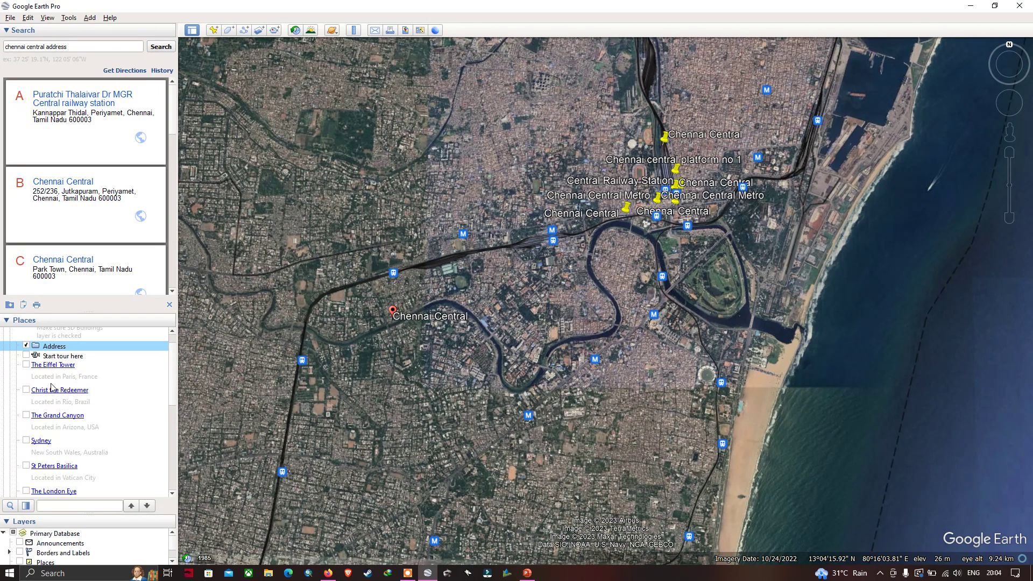
{"action": "scroll", "coordinate": [54, 390], "scroll_direction": "up", "scroll_amount": 1}
{"action": "scroll", "coordinate": [57, 396], "scroll_direction": "down", "scroll_amount": 8}
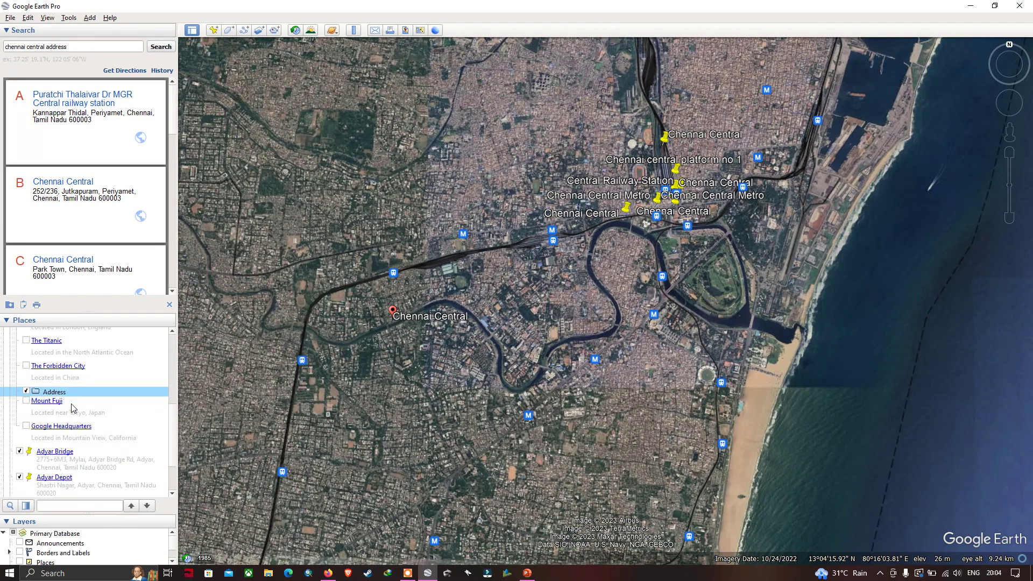
{"action": "left_click_drag", "start_coordinate": [36, 396], "coordinate": [43, 441]}
{"action": "scroll", "coordinate": [43, 440], "scroll_direction": "down", "scroll_amount": 3}
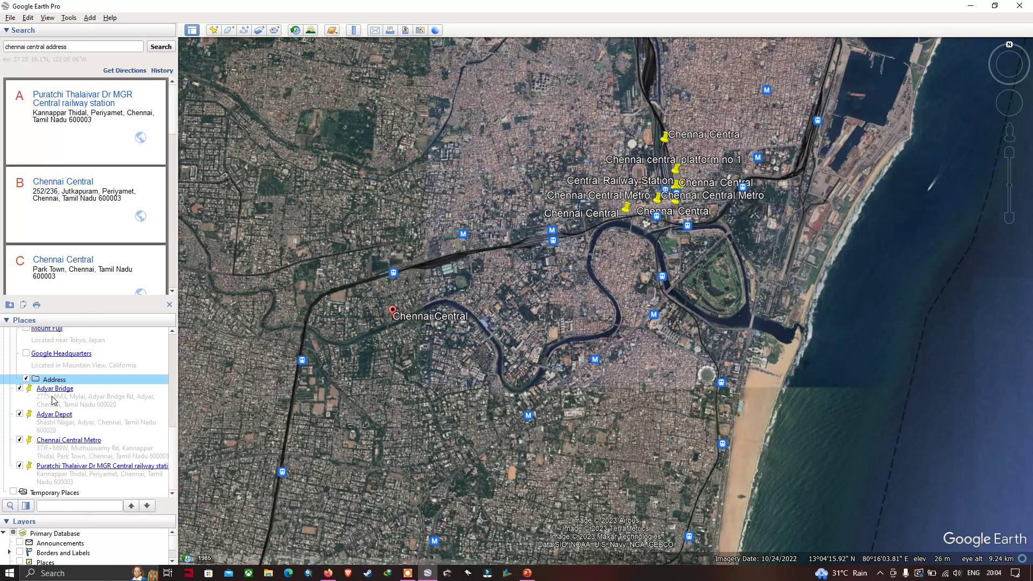
{"action": "mouse_move", "coordinate": [54, 398]}
{"action": "left_mouse_down"}
{"action": "mouse_move", "coordinate": [64, 383]}
{"action": "mouse_move", "coordinate": [65, 398]}
{"action": "left_mouse_up"}
{"action": "left_click_drag", "start_coordinate": [66, 441], "coordinate": [75, 429]}
{"action": "left_click_drag", "start_coordinate": [73, 470], "coordinate": [77, 455]}
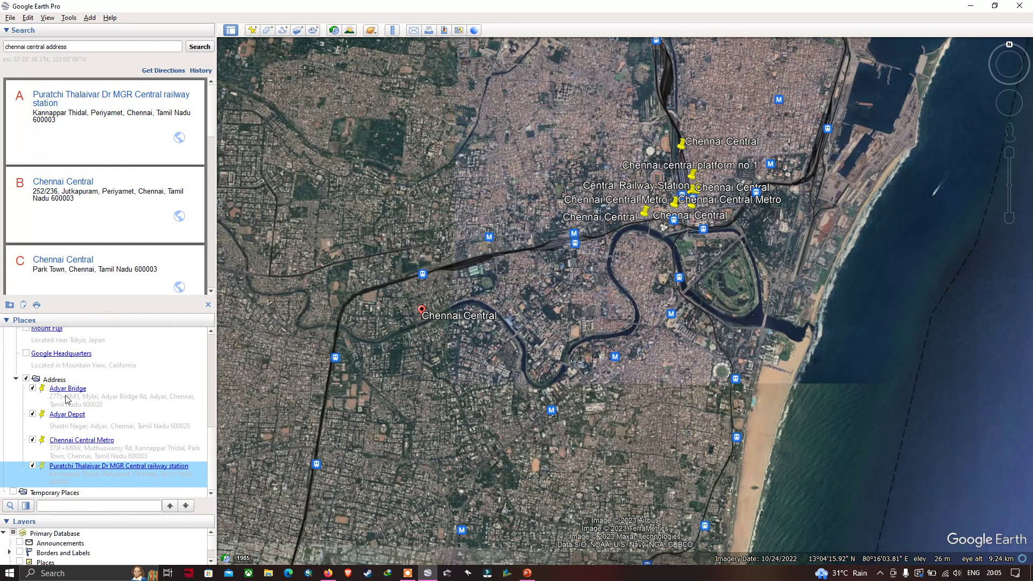
Save the Address folder as Address.kml, file type Kml (*.kml), in Google_Earth_Pro.
{"action": "left_click", "coordinate": [15, 378]}
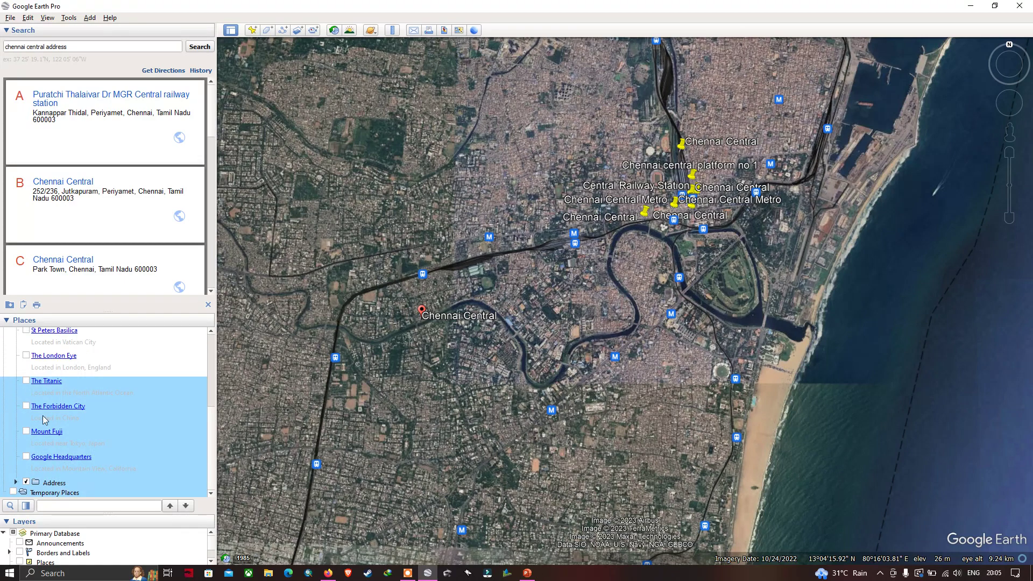
{"action": "left_click", "coordinate": [123, 461]}
{"action": "right_click", "coordinate": [54, 486]}
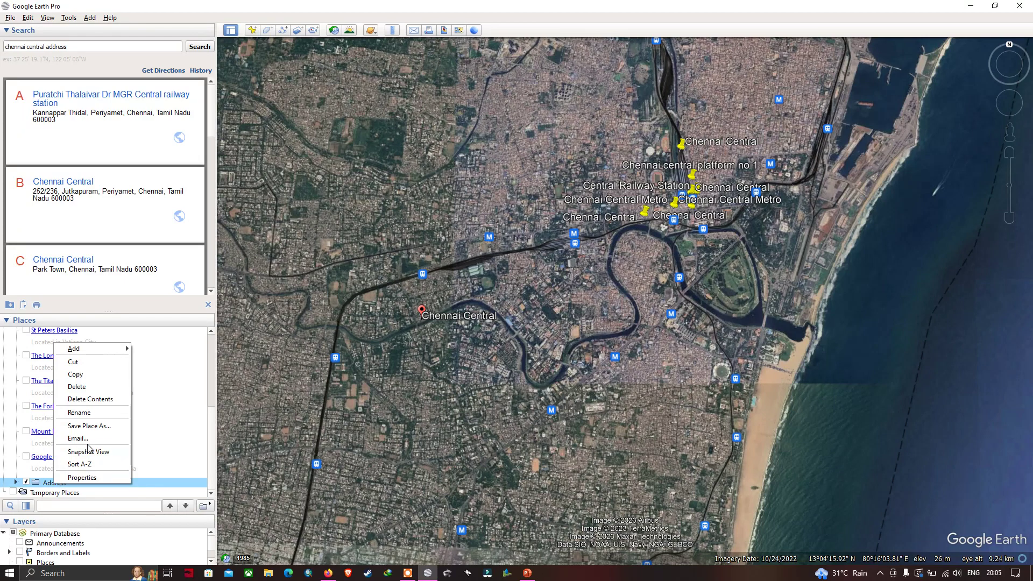
{"action": "left_click", "coordinate": [95, 428]}
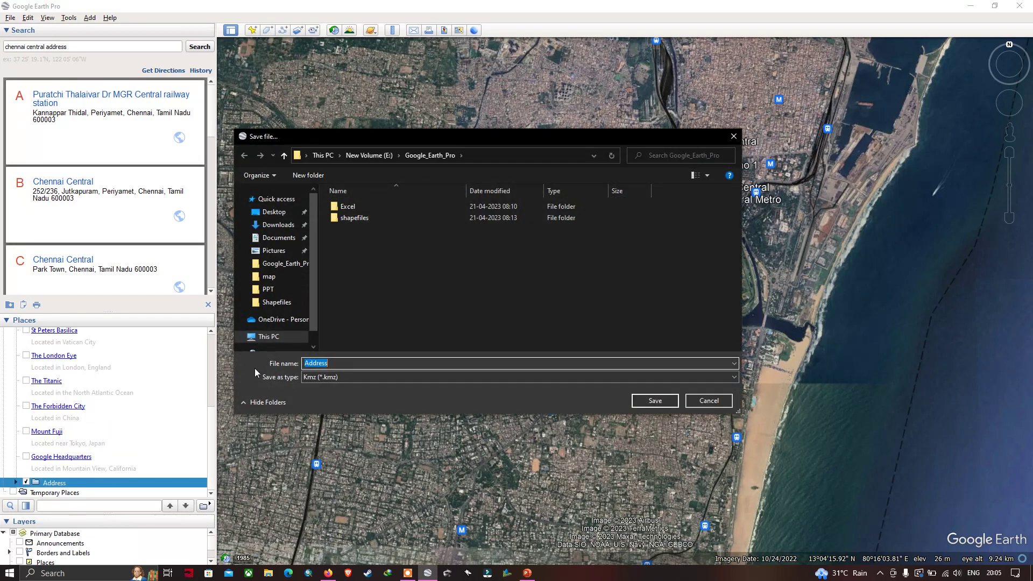
{"action": "left_click", "coordinate": [357, 377]}
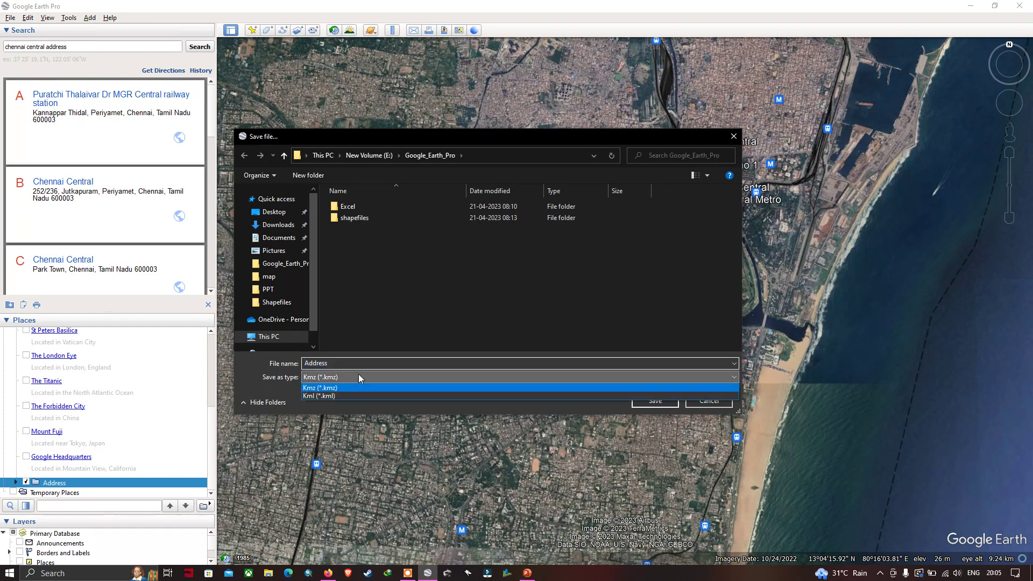
{"action": "left_click", "coordinate": [337, 394]}
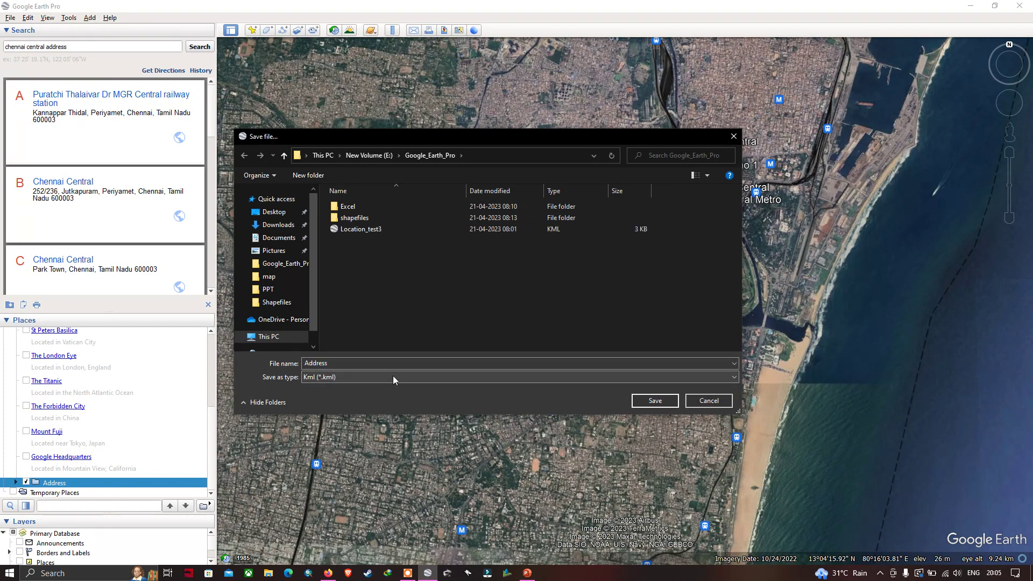
{"action": "left_click", "coordinate": [653, 401]}
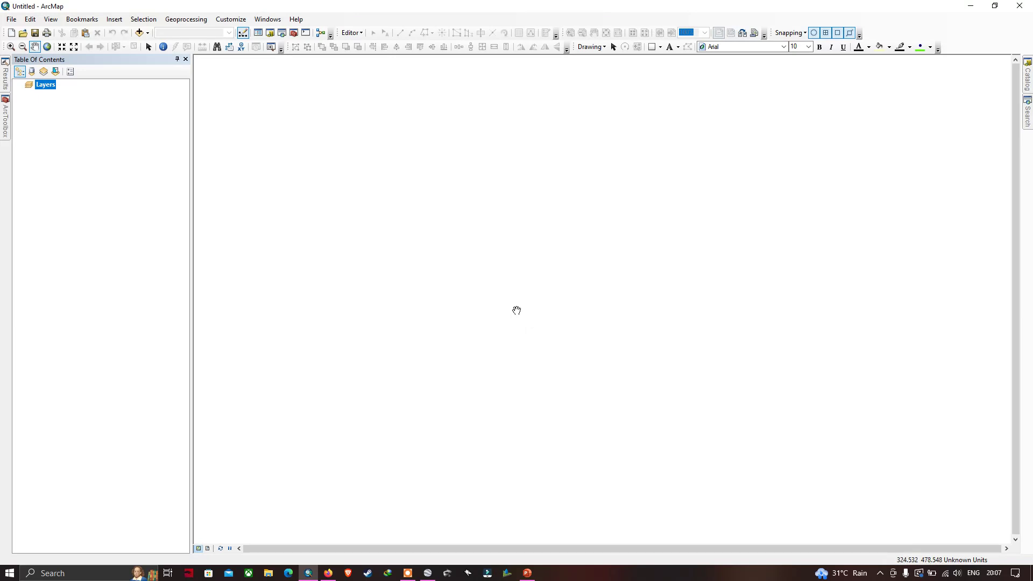
Open KML To Layer from ArcToolbox's Conversion Tools > From KML toolset.
{"action": "left_click", "coordinate": [5, 120]}
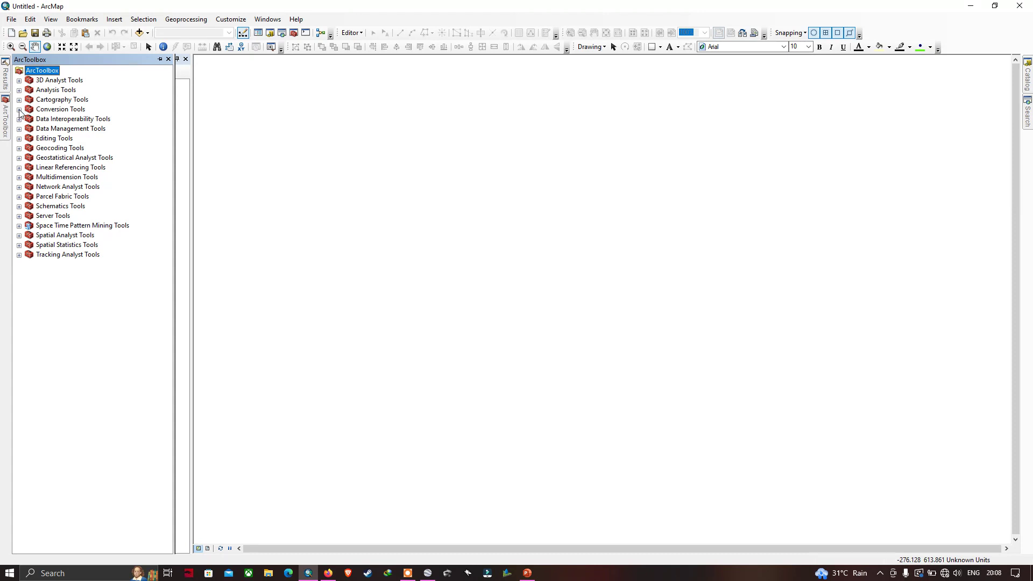
{"action": "left_click", "coordinate": [19, 109]}
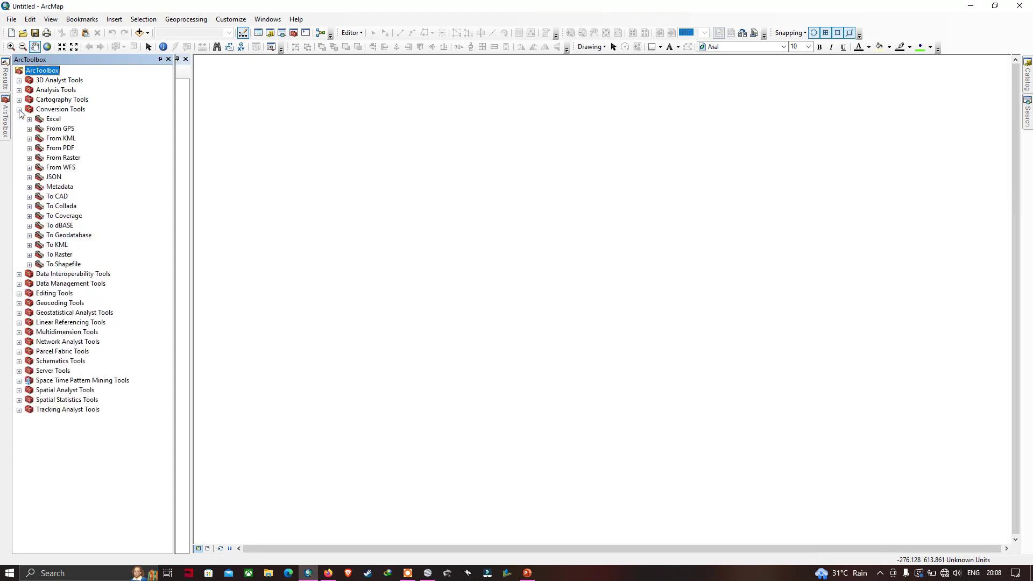
{"action": "left_click", "coordinate": [29, 139]}
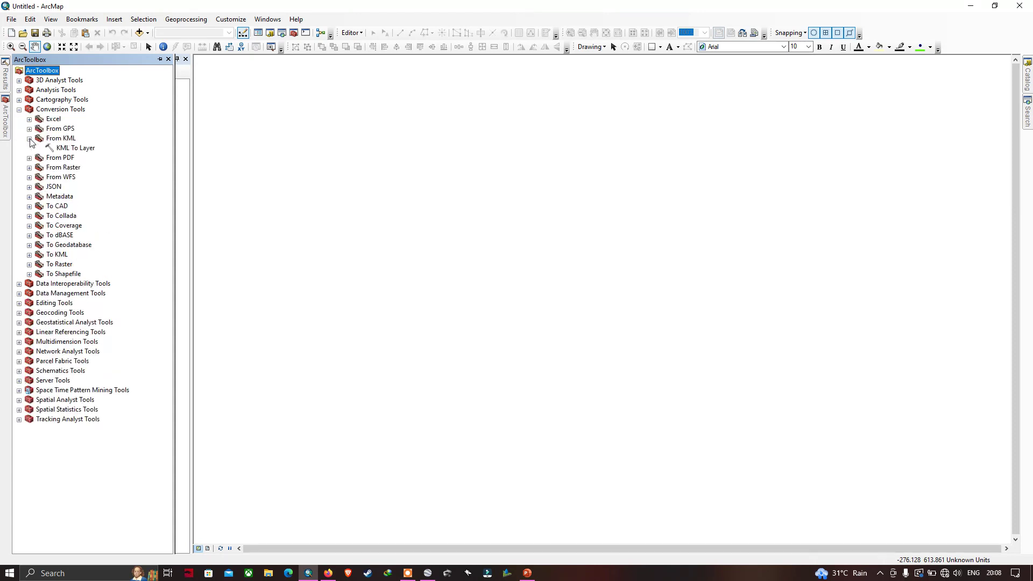
{"action": "left_click", "coordinate": [76, 150]}
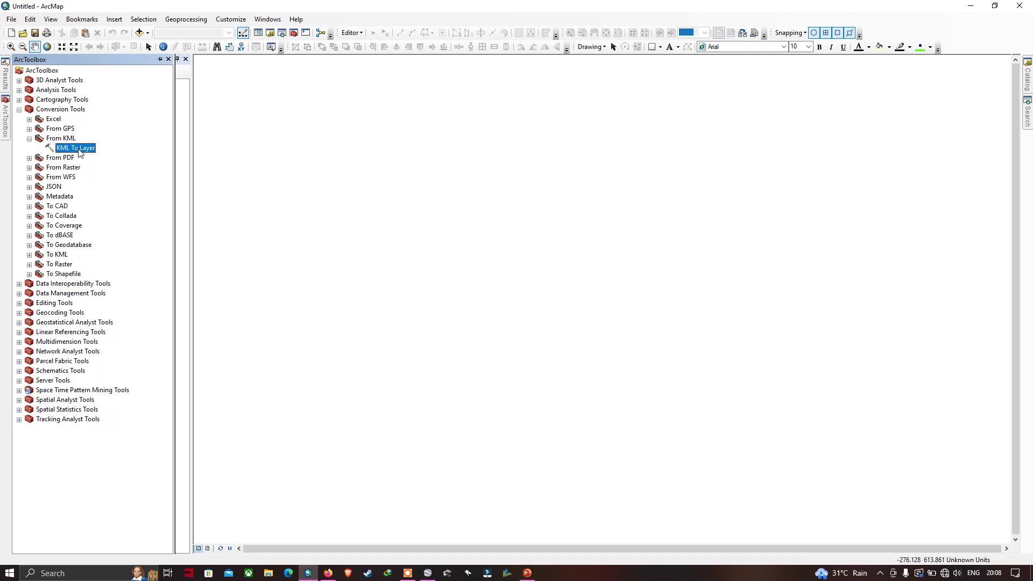
{"action": "double_click", "coordinate": [76, 148]}
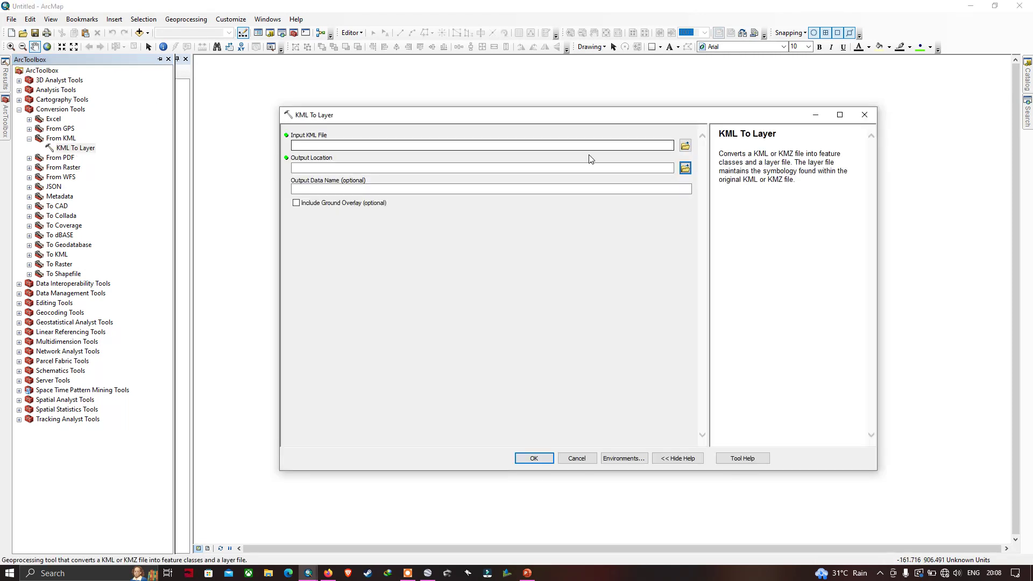
Convert Address.kml into an Address layer with output location E:\scarp.
{"action": "left_click", "coordinate": [685, 147]}
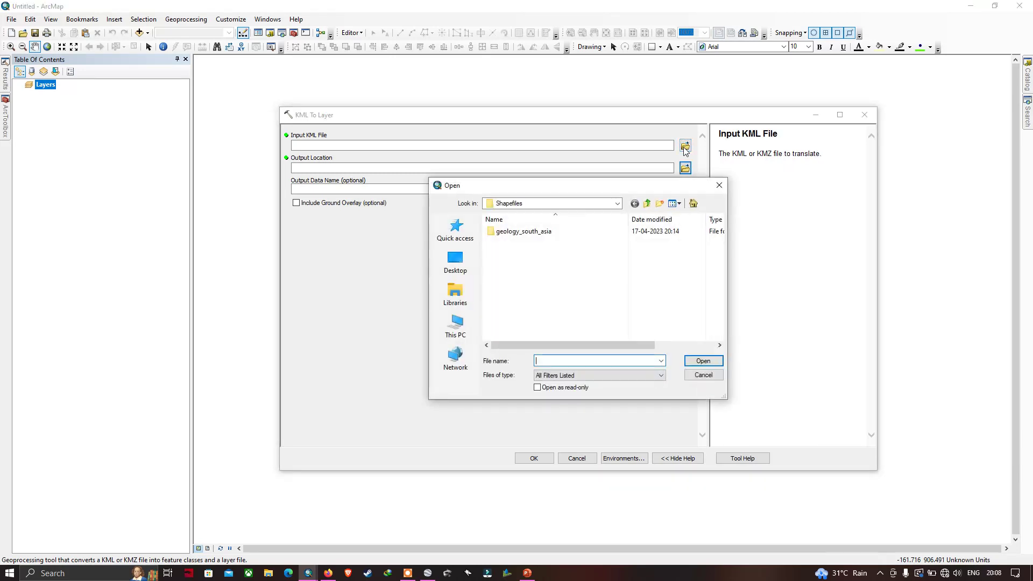
{"action": "left_click", "coordinate": [553, 203]}
{"action": "left_click", "coordinate": [556, 288]}
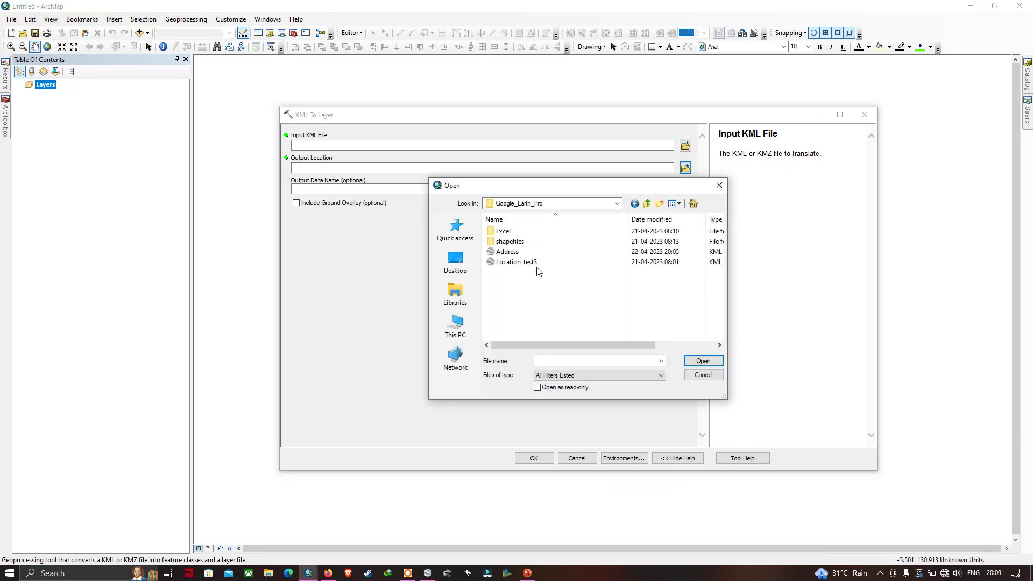
{"action": "left_click", "coordinate": [509, 252]}
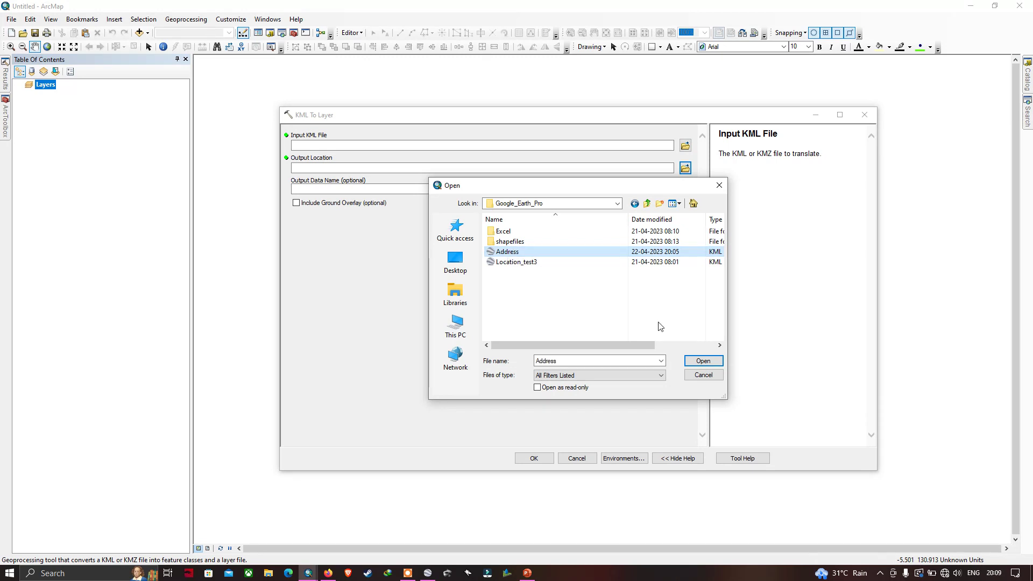
{"action": "left_click", "coordinate": [700, 361]}
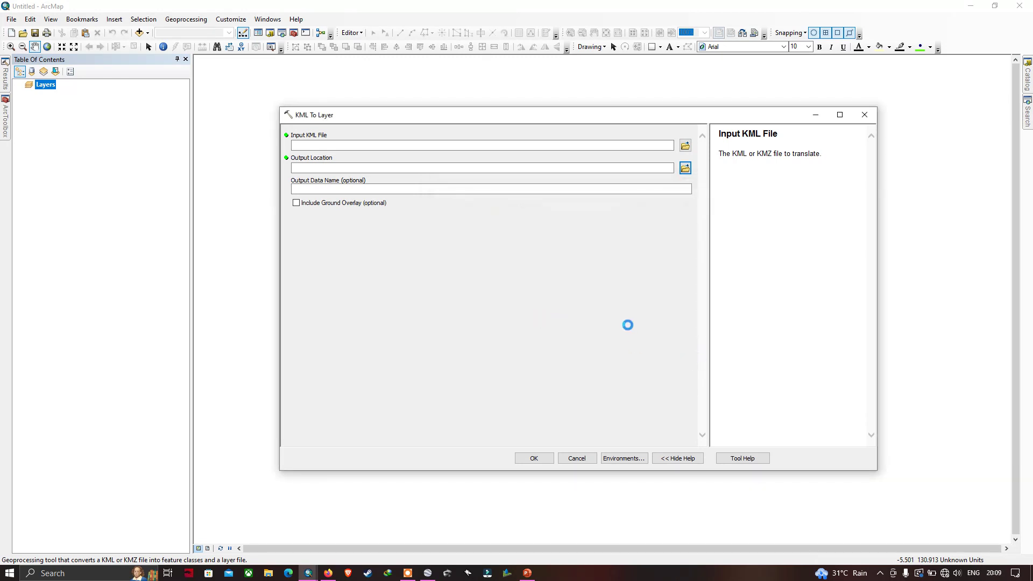
{"action": "left_click", "coordinate": [686, 169]}
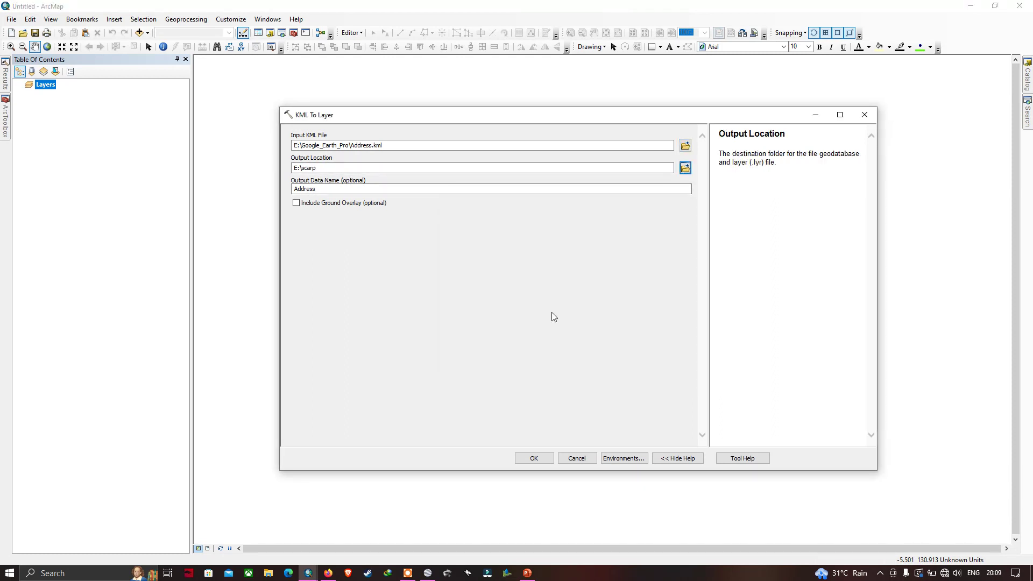
{"action": "left_click", "coordinate": [535, 461]}
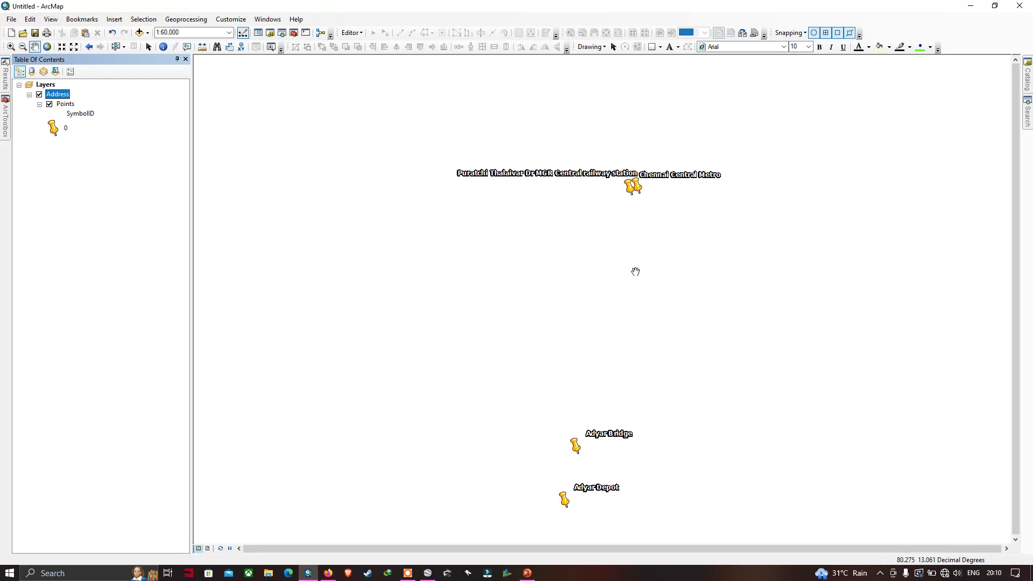
{"action": "left_click_drag", "start_coordinate": [646, 259], "coordinate": [577, 233]}
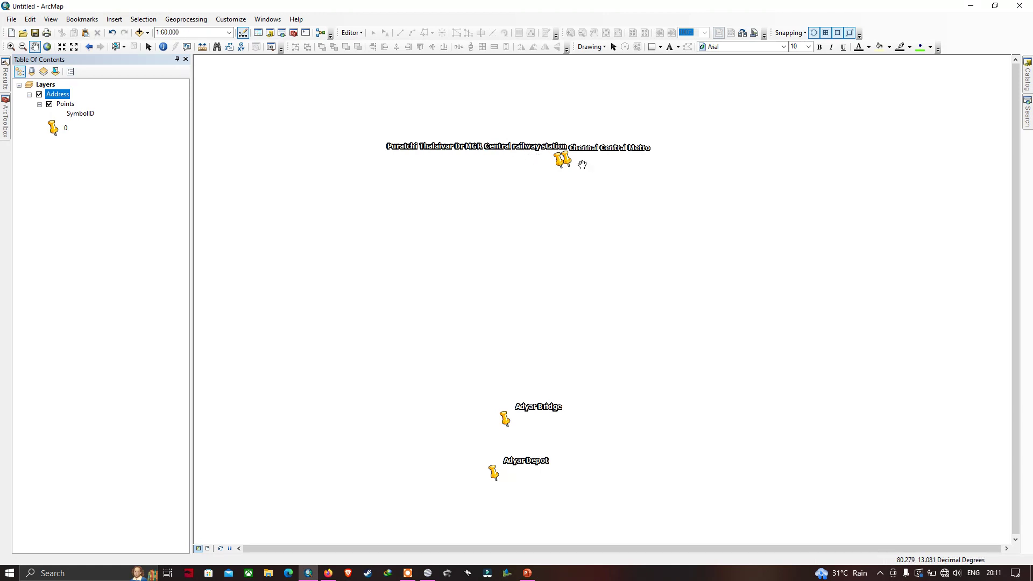
Export all Points features to E:\scarp\Address.shp and add it to the map.
{"action": "right_click", "coordinate": [65, 107]}
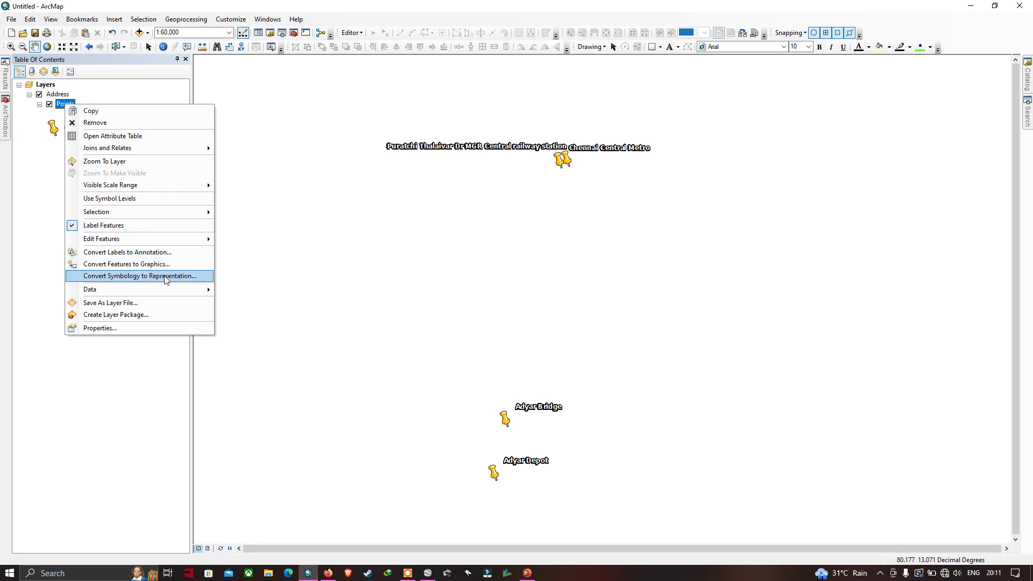
{"action": "mouse_move", "coordinate": [183, 289]}
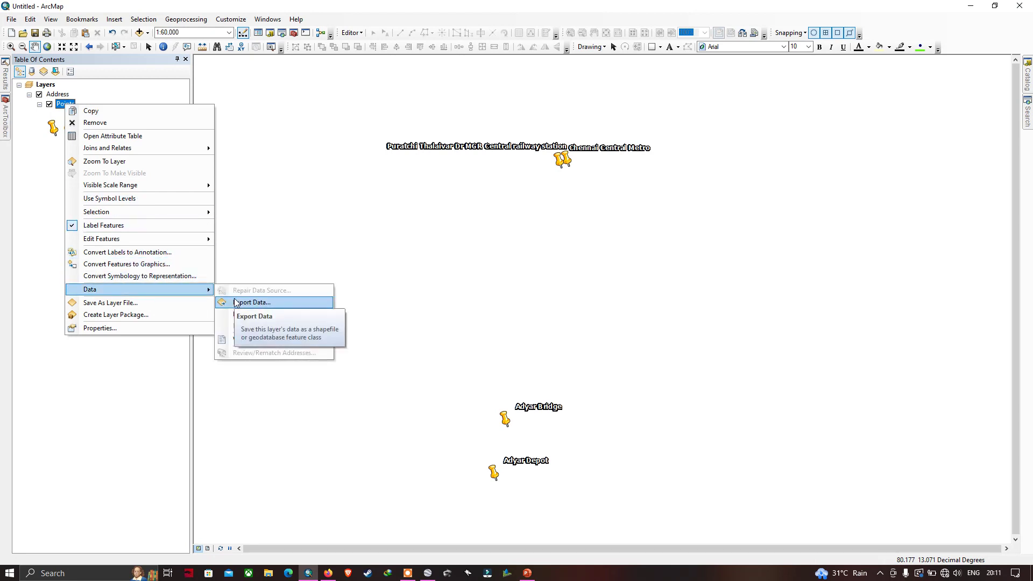
{"action": "left_click", "coordinate": [253, 303]}
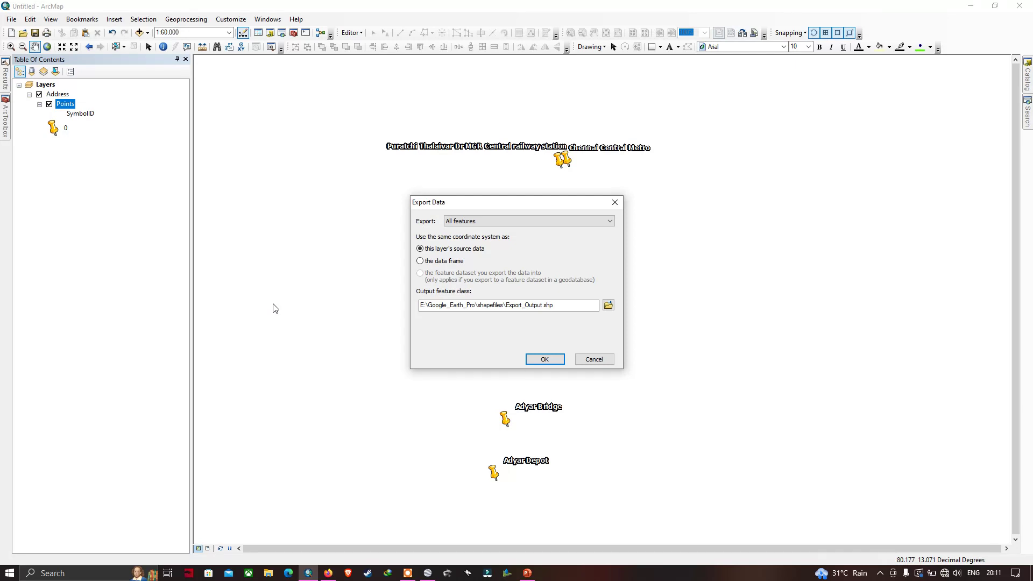
{"action": "left_click", "coordinate": [608, 305]}
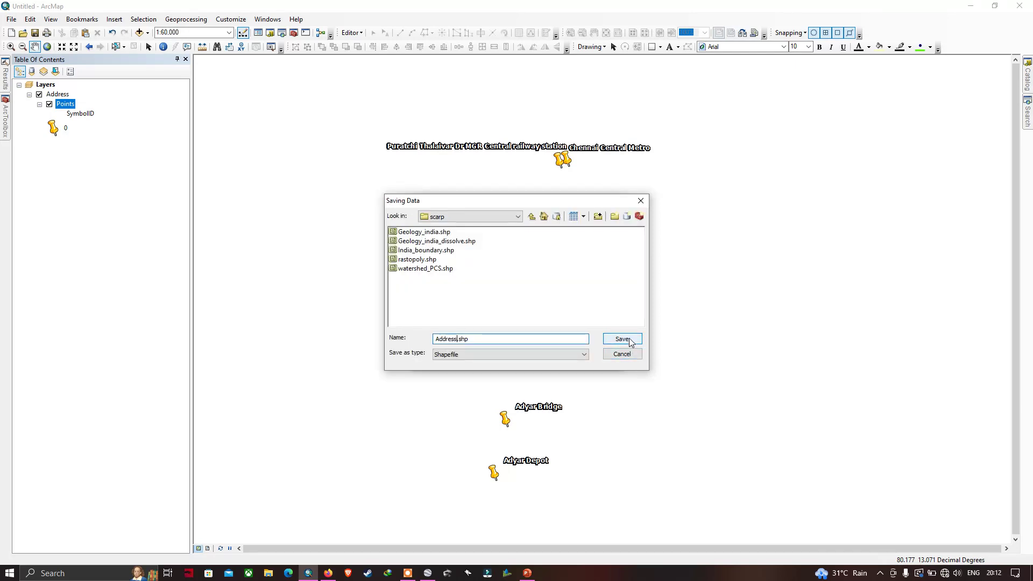
{"action": "left_click", "coordinate": [627, 340]}
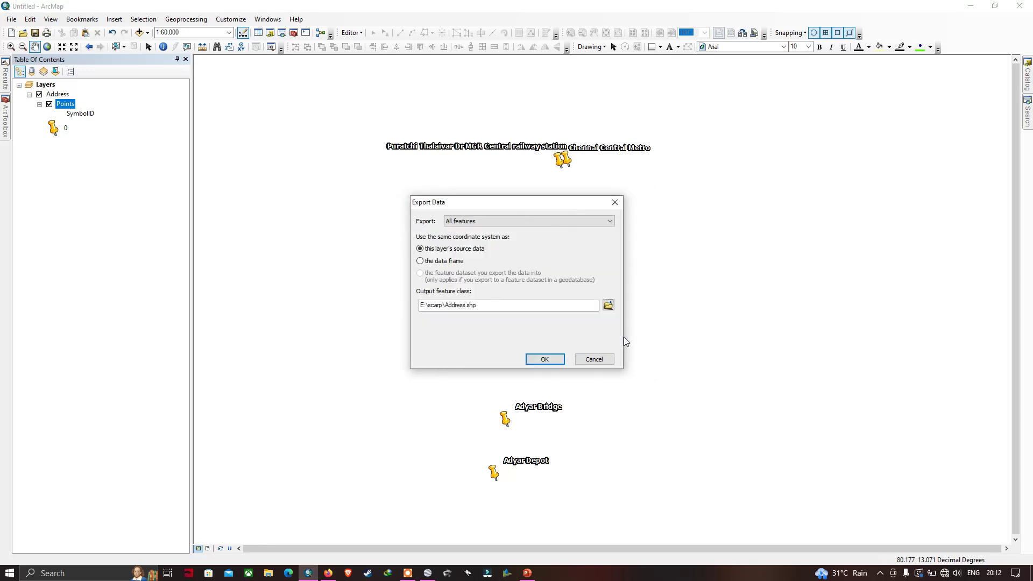
{"action": "left_click", "coordinate": [544, 361]}
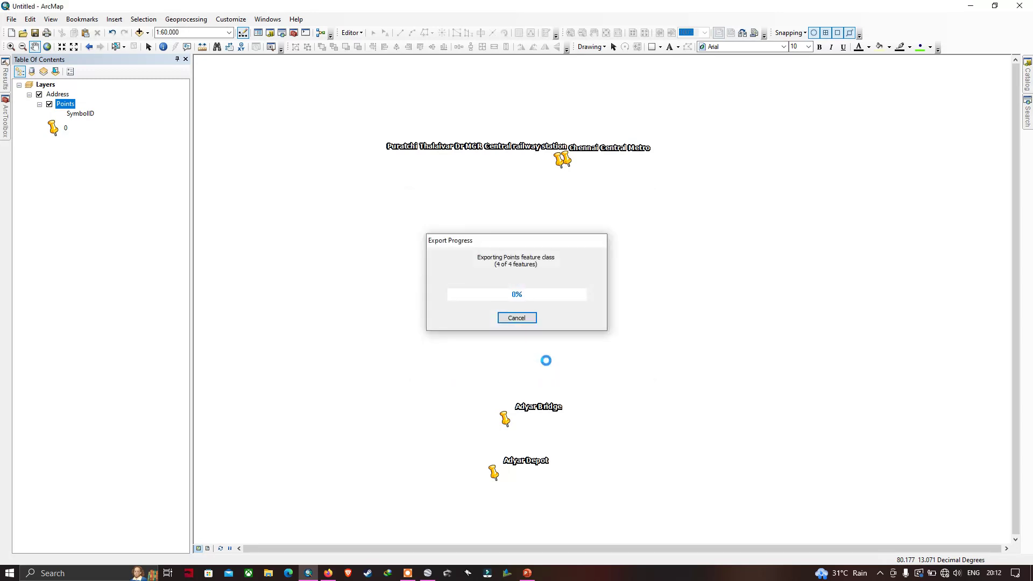
{"action": "left_click", "coordinate": [554, 324]}
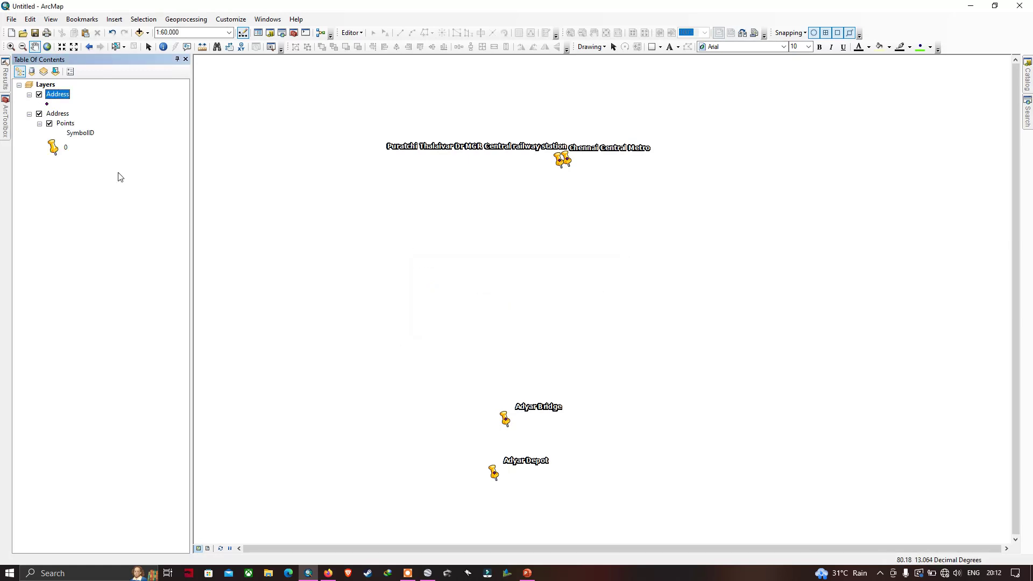
Remove the Points layer and review names and addresses in the Address attribute table.
{"action": "right_click", "coordinate": [64, 124]}
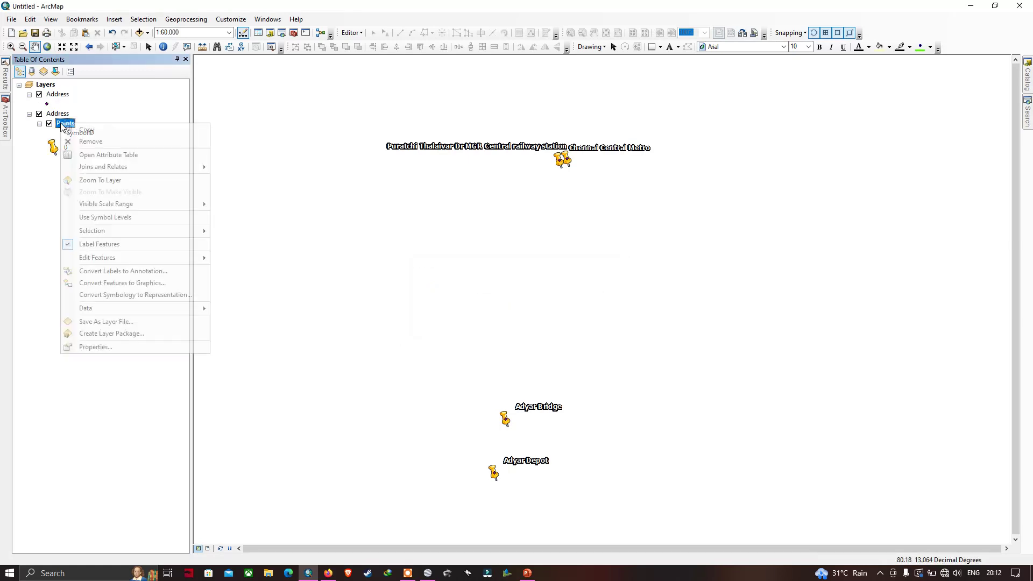
{"action": "left_click", "coordinate": [89, 141]}
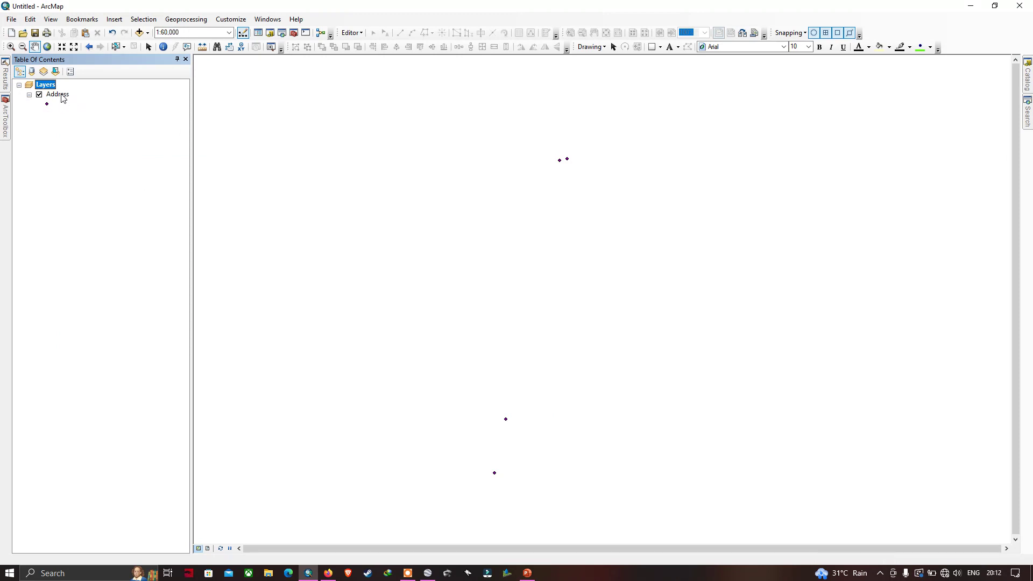
{"action": "right_click", "coordinate": [63, 97]}
{"action": "left_click", "coordinate": [99, 123]}
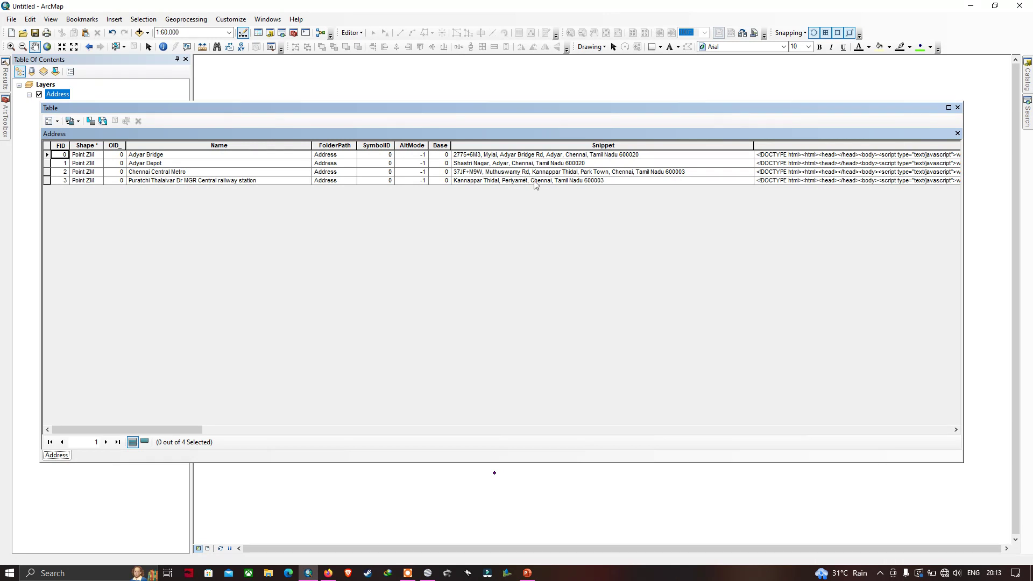
{"action": "left_click", "coordinate": [611, 181]}
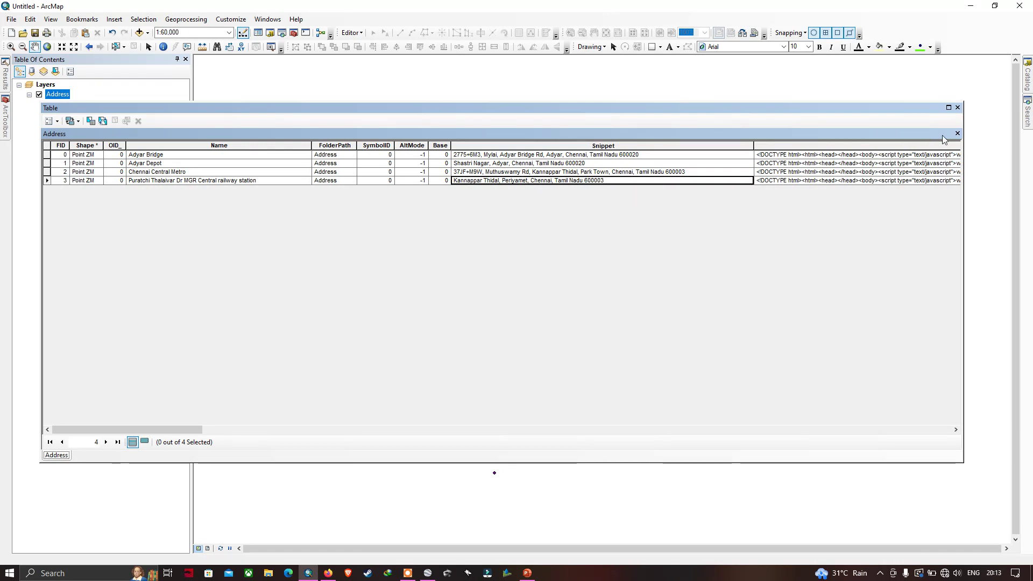
{"action": "left_click", "coordinate": [957, 107]}
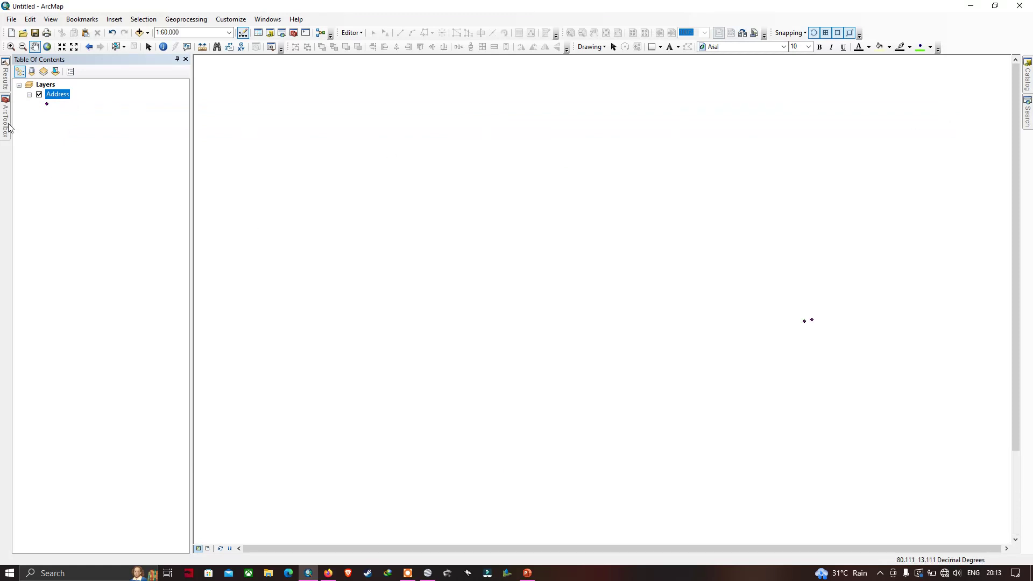
Open Table To Excel from ArcToolbox's Conversion Tools > Excel toolset.
{"action": "mouse_move", "coordinate": [9, 127]}
{"action": "left_click", "coordinate": [59, 111]}
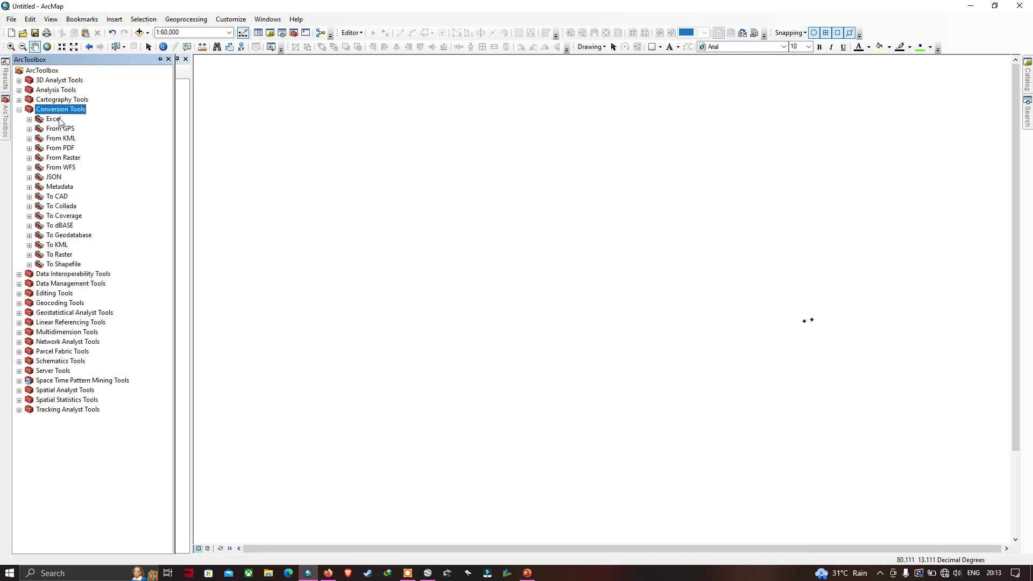
{"action": "left_click", "coordinate": [29, 120]}
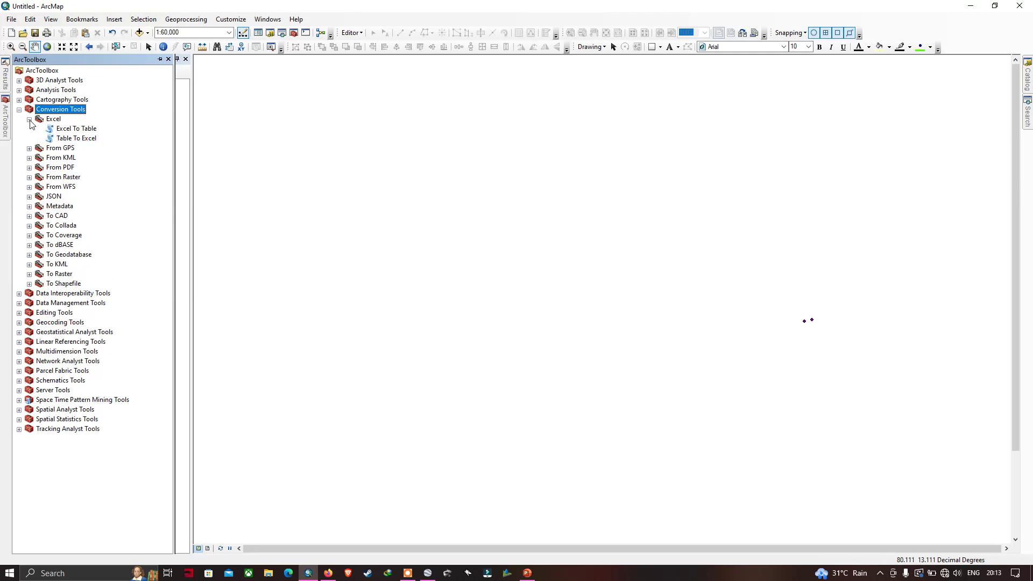
{"action": "double_click", "coordinate": [89, 140]}
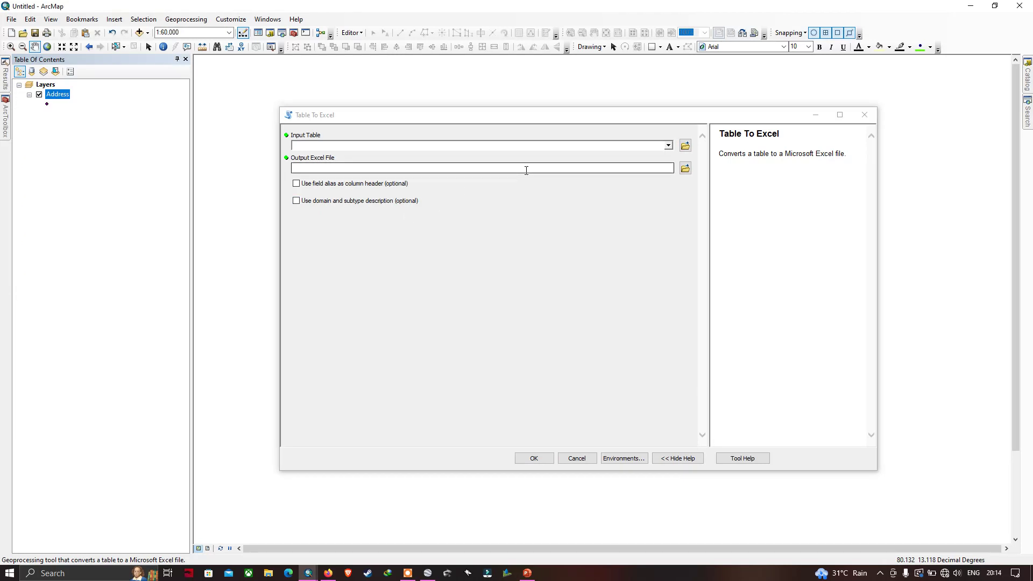
Export the Address table with Table To Excel to E:\scarp\address.xls.
{"action": "left_click", "coordinate": [669, 145]}
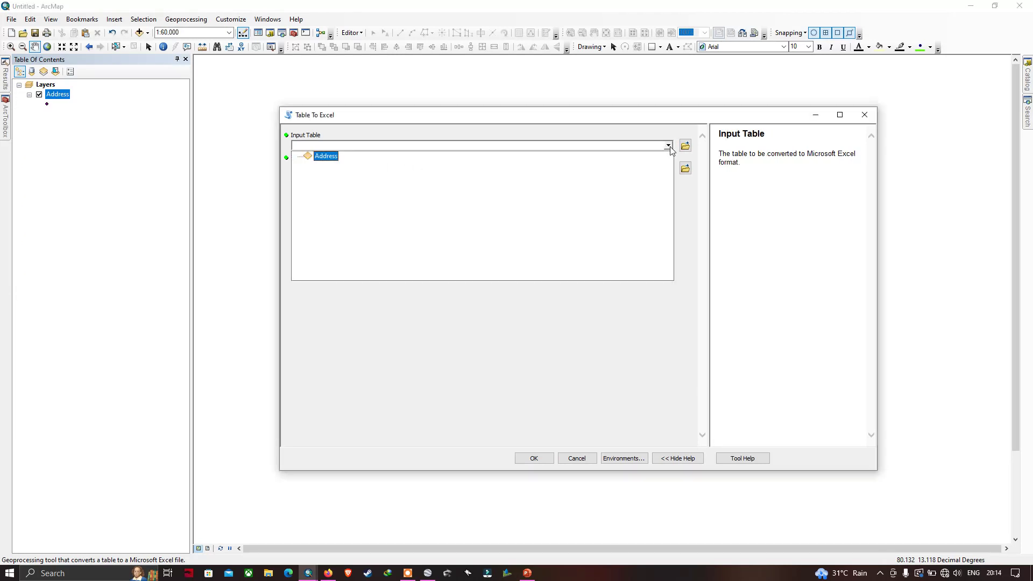
{"action": "left_click", "coordinate": [328, 157]}
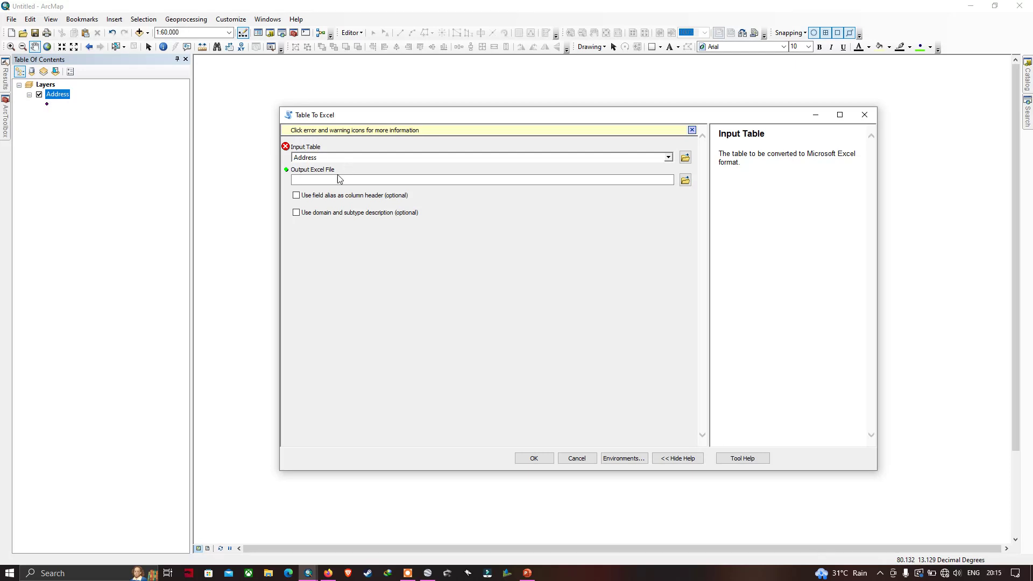
{"action": "left_click", "coordinate": [685, 180]}
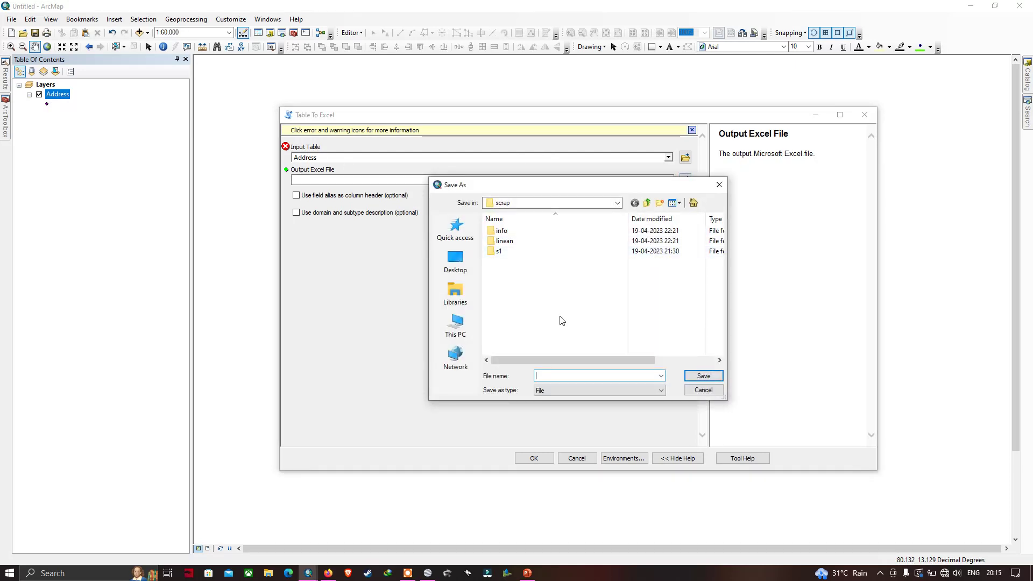
{"action": "left_click", "coordinate": [586, 342]}
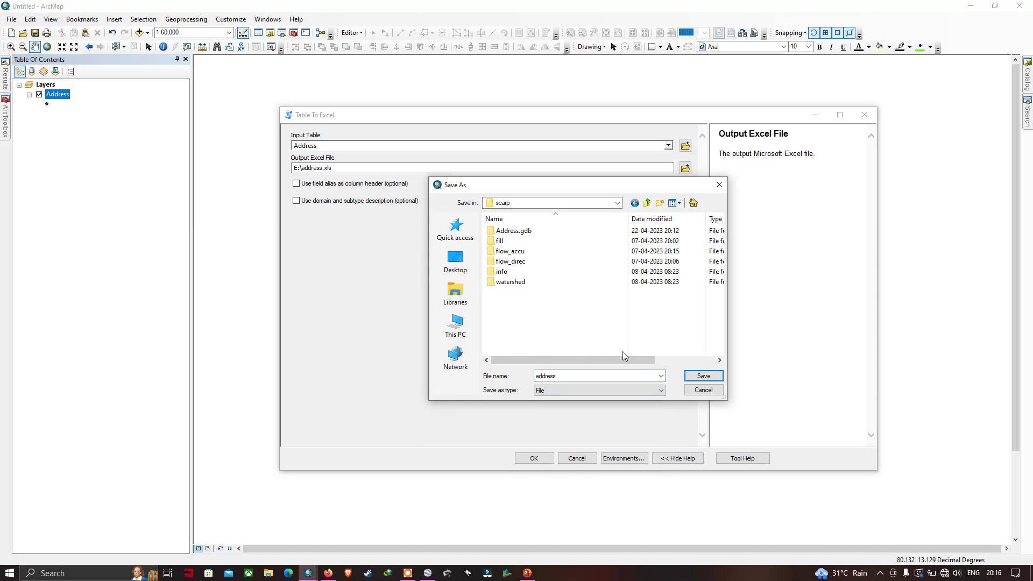
{"action": "left_click", "coordinate": [703, 376]}
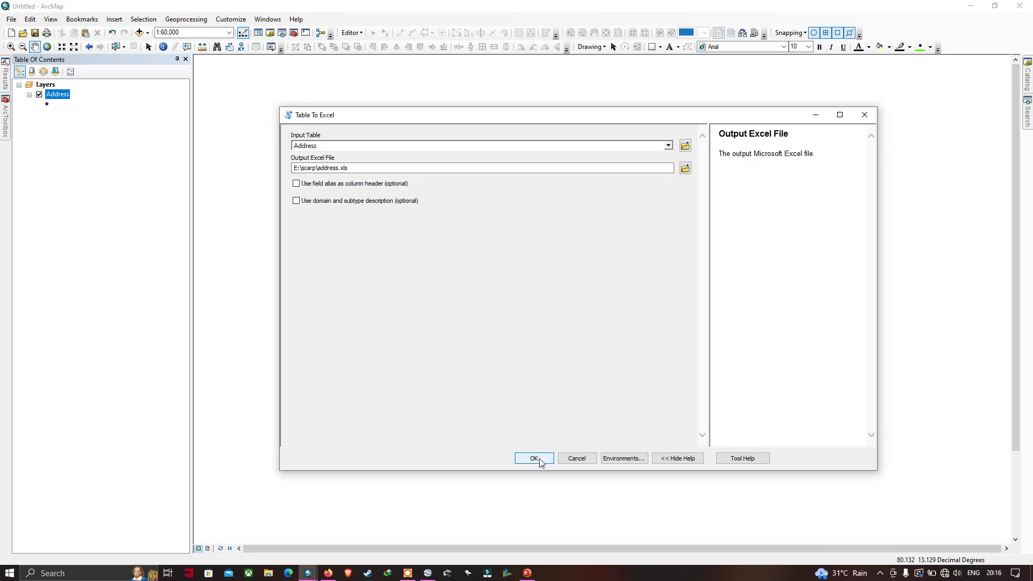
{"action": "left_click", "coordinate": [539, 460]}
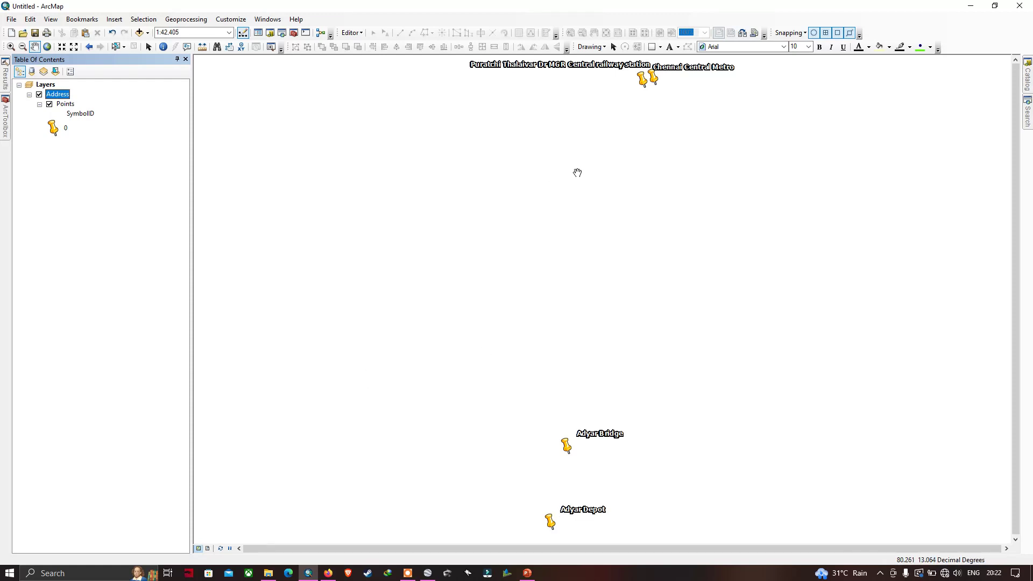
{"action": "left_click", "coordinate": [6, 121]}
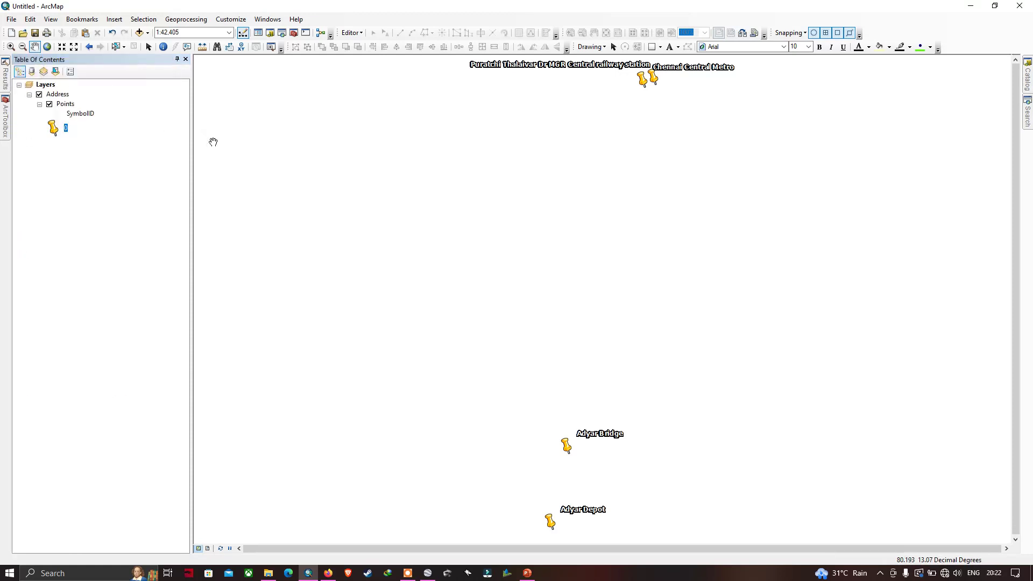
{"action": "mouse_move", "coordinate": [620, 187]}
{"action": "left_mouse_down"}
{"action": "mouse_move", "coordinate": [560, 224]}
{"action": "mouse_move", "coordinate": [551, 244]}
{"action": "mouse_move", "coordinate": [581, 180]}
{"action": "mouse_move", "coordinate": [596, 232]}
{"action": "left_mouse_up"}
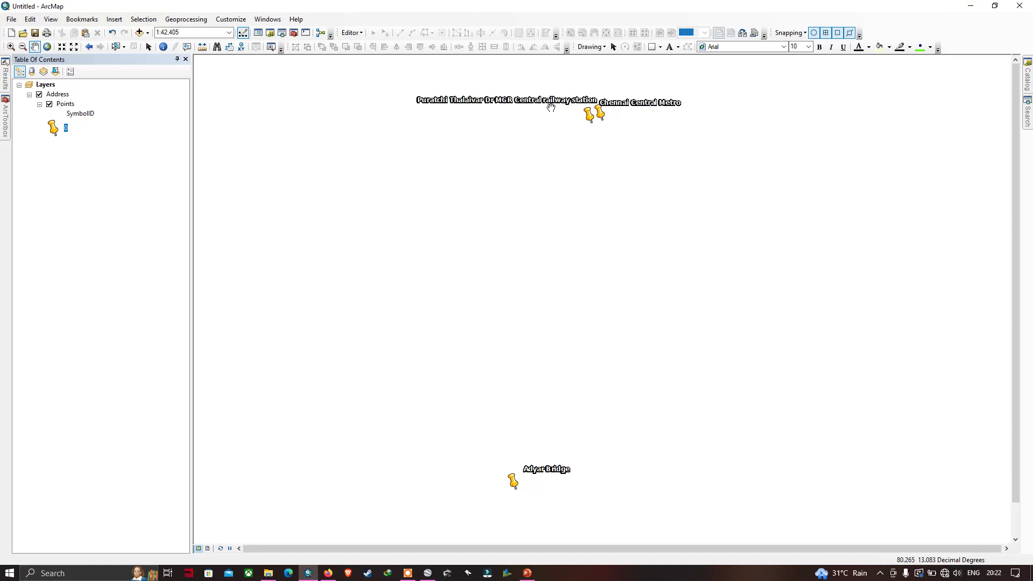
{"action": "left_click_drag", "start_coordinate": [618, 143], "coordinate": [607, 84]}
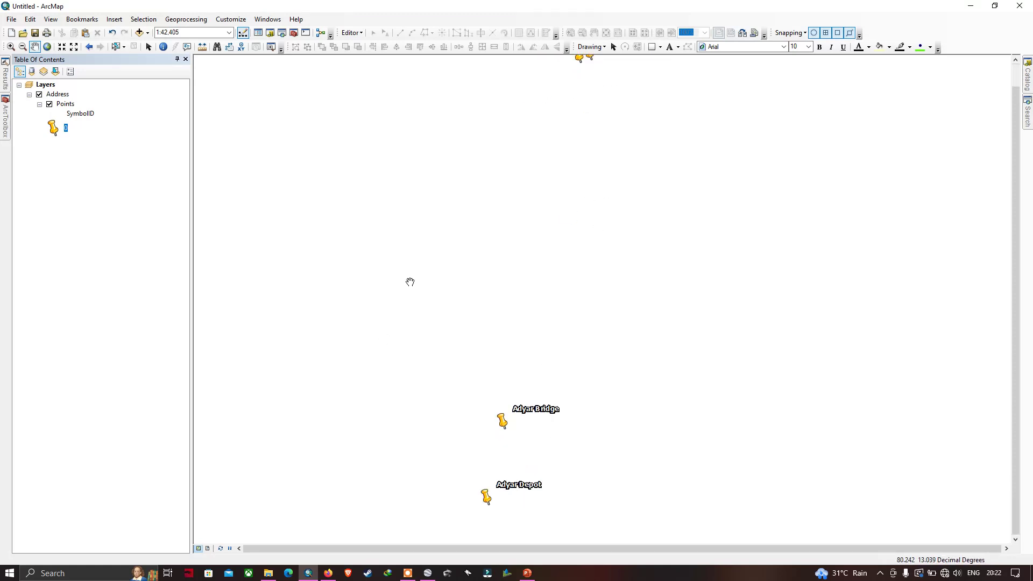
{"action": "left_click_drag", "start_coordinate": [581, 198], "coordinate": [579, 237]}
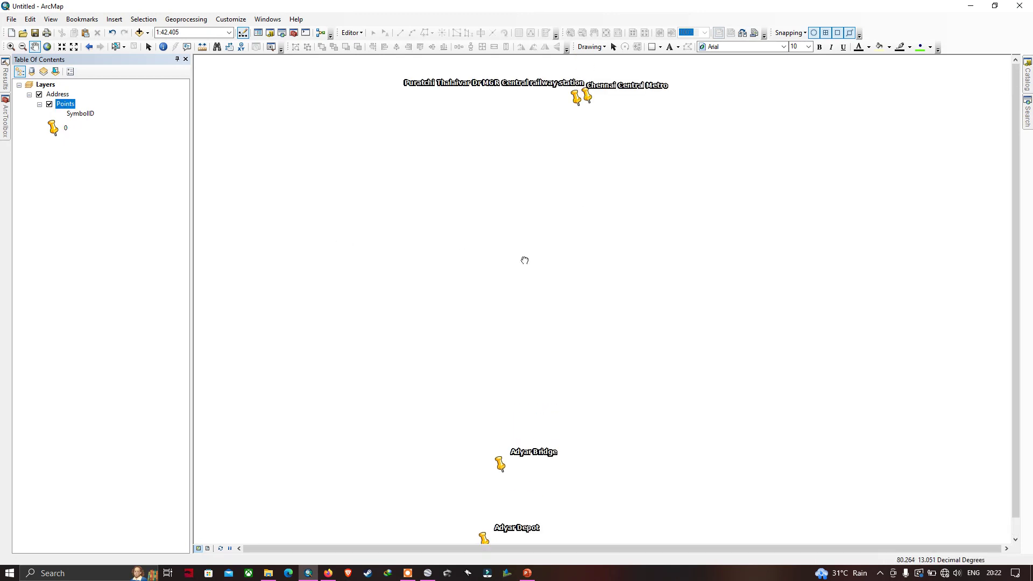
{"action": "left_click_drag", "start_coordinate": [526, 261], "coordinate": [524, 251]}
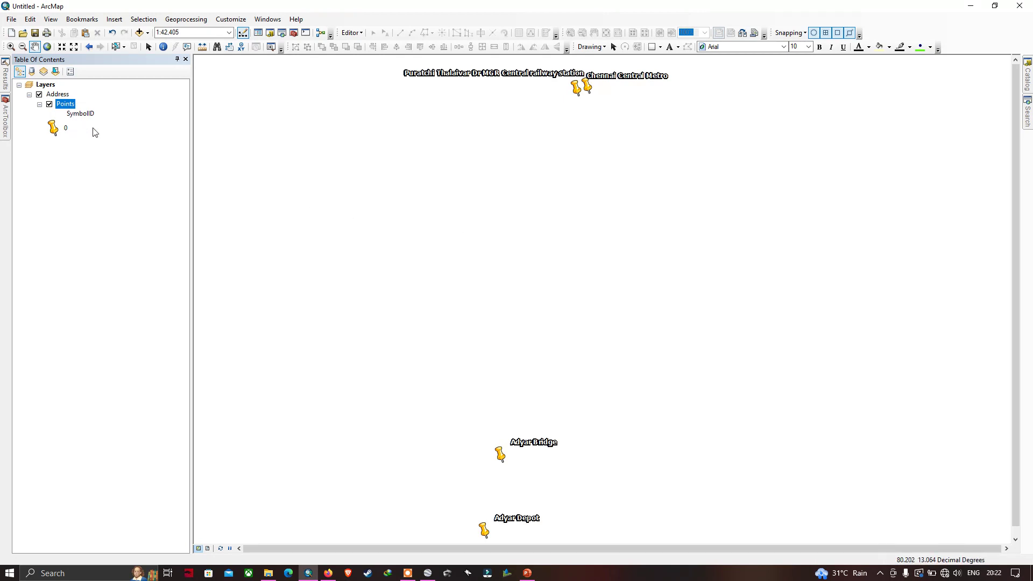
Open the Points attribute table, check each record's name and address (Adyar Bridge, Adyar Depot, Chennai Central Metro, Central railway station), then close it.
{"action": "right_click", "coordinate": [74, 106]}
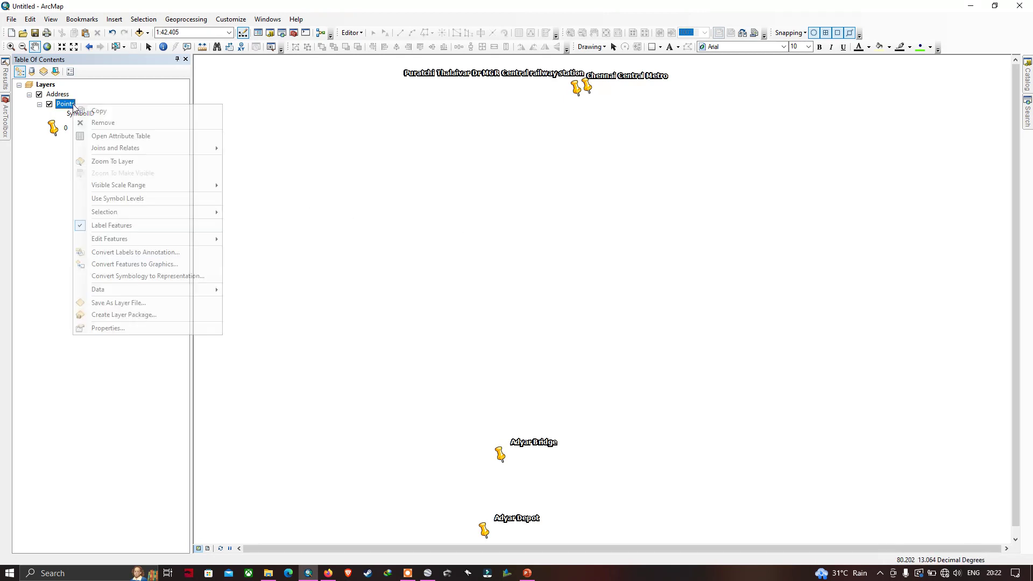
{"action": "left_click", "coordinate": [122, 137]}
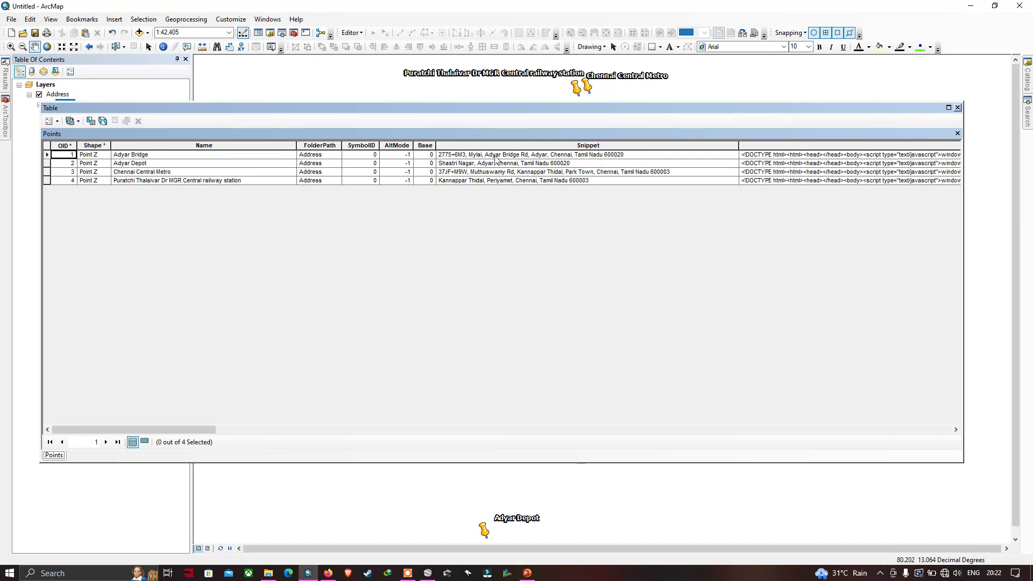
{"action": "left_click", "coordinate": [169, 155]}
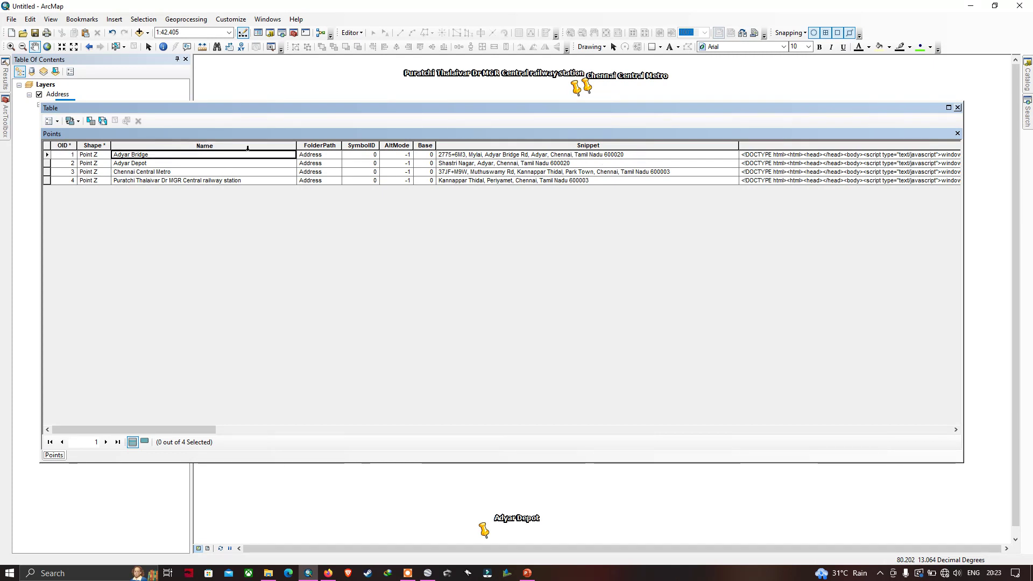
{"action": "left_click", "coordinate": [511, 156]}
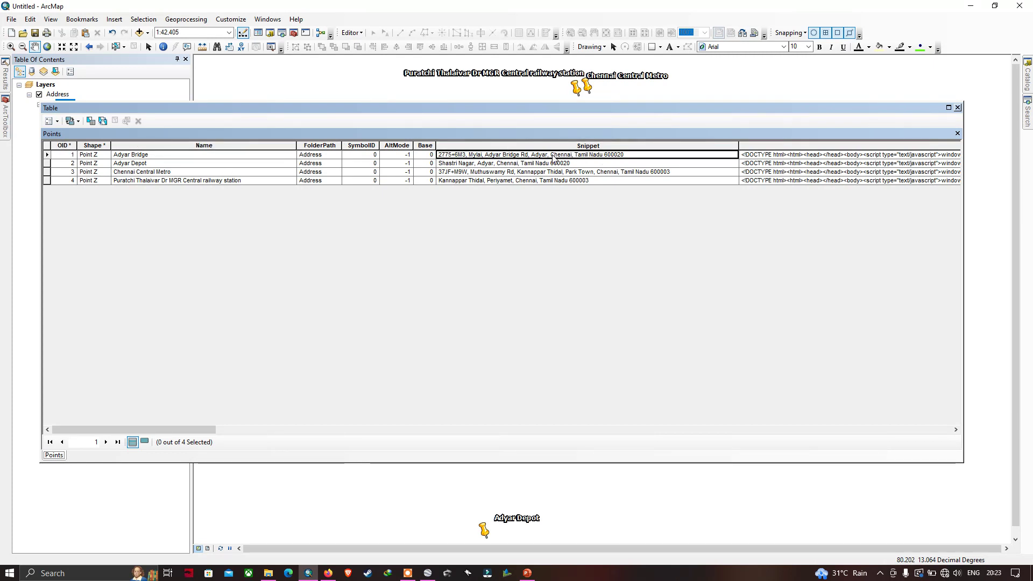
{"action": "left_click", "coordinate": [150, 163]}
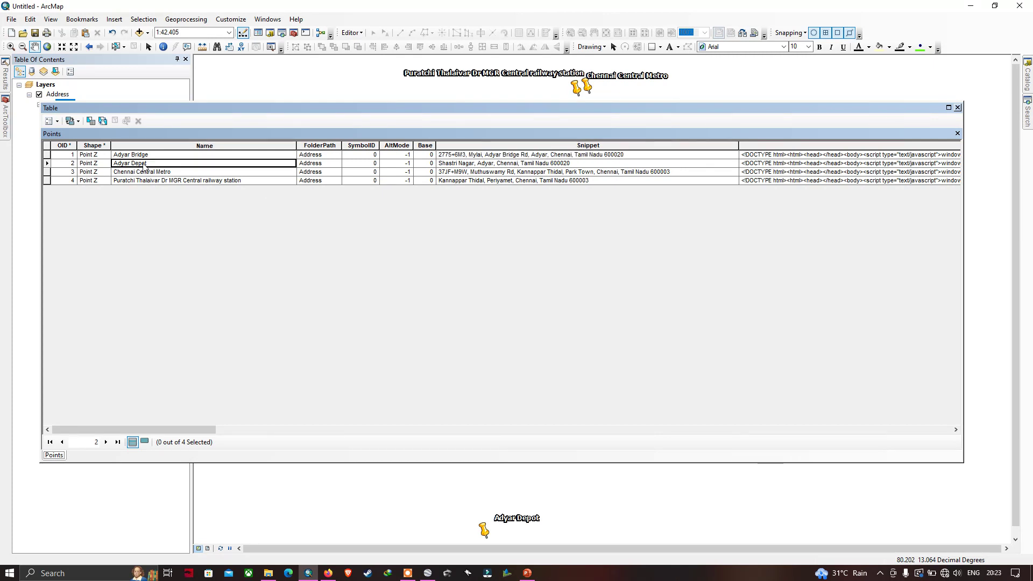
{"action": "left_click", "coordinate": [508, 164]}
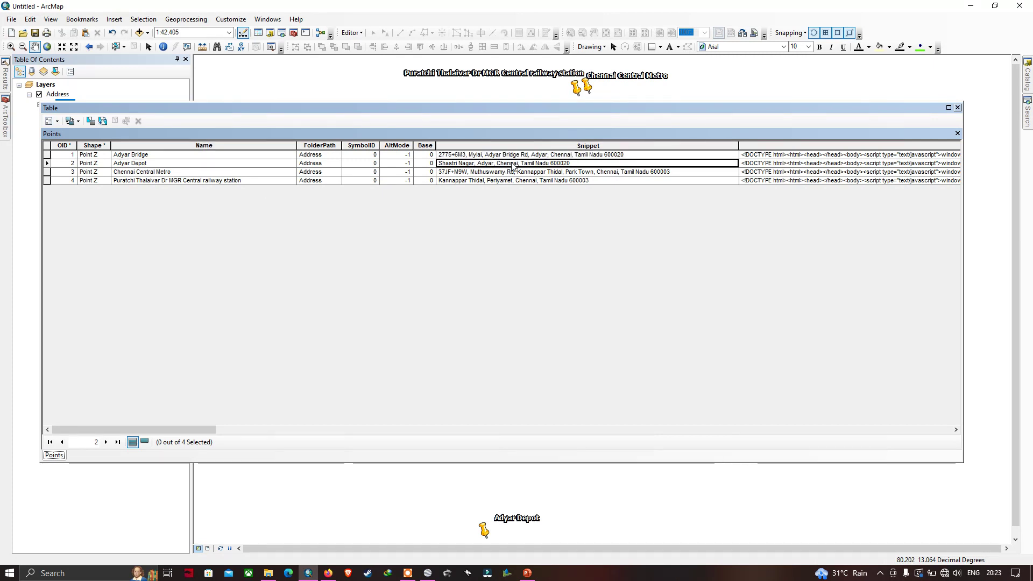
{"action": "left_click", "coordinate": [177, 172]}
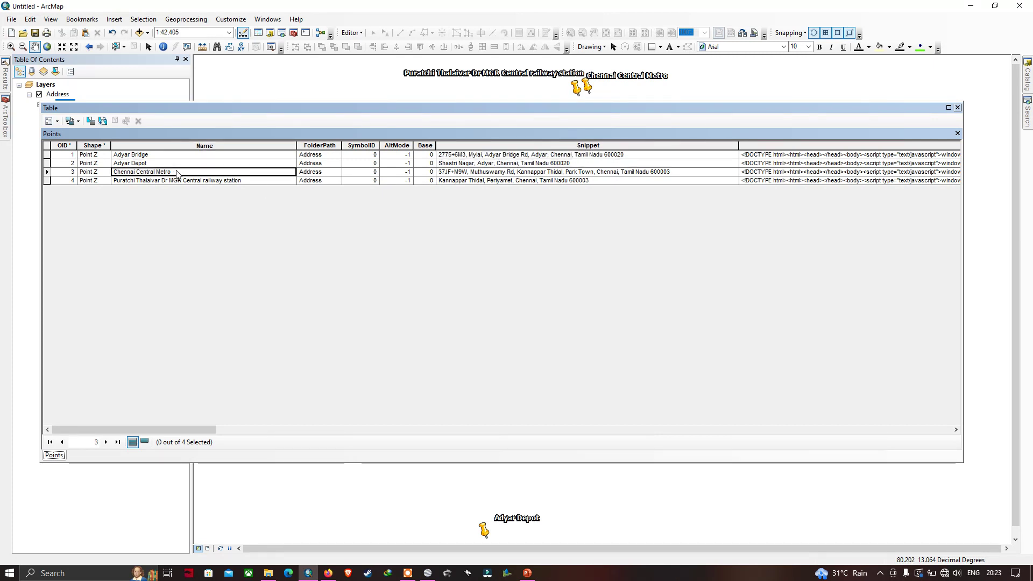
{"action": "left_click", "coordinate": [508, 172]}
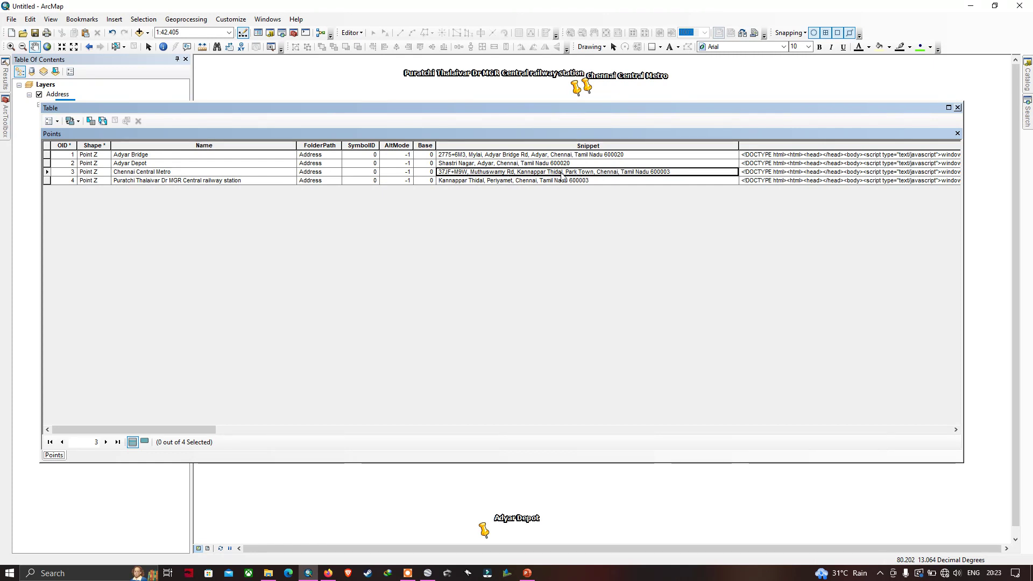
{"action": "left_click", "coordinate": [221, 181]}
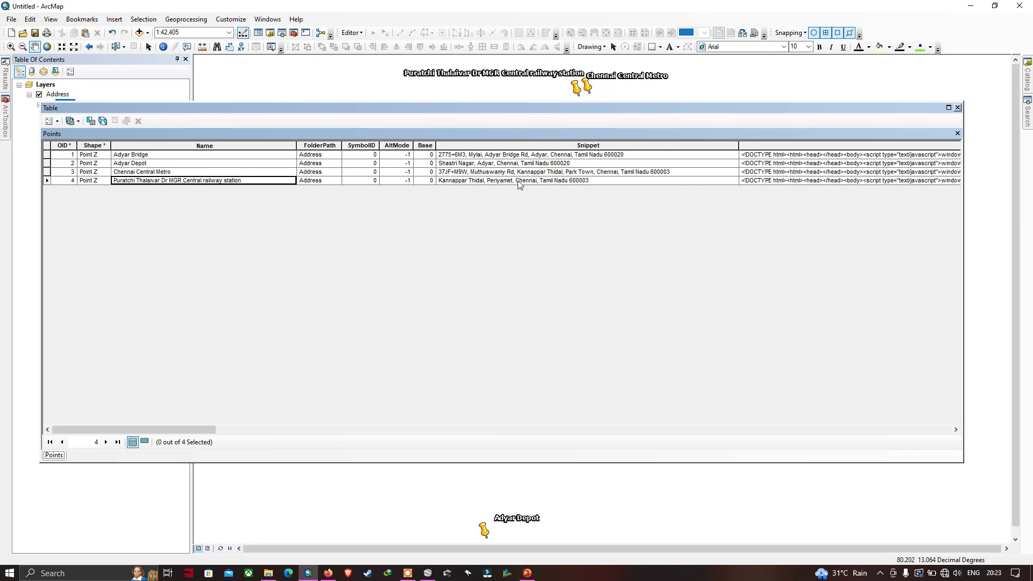
{"action": "left_click", "coordinate": [559, 181]}
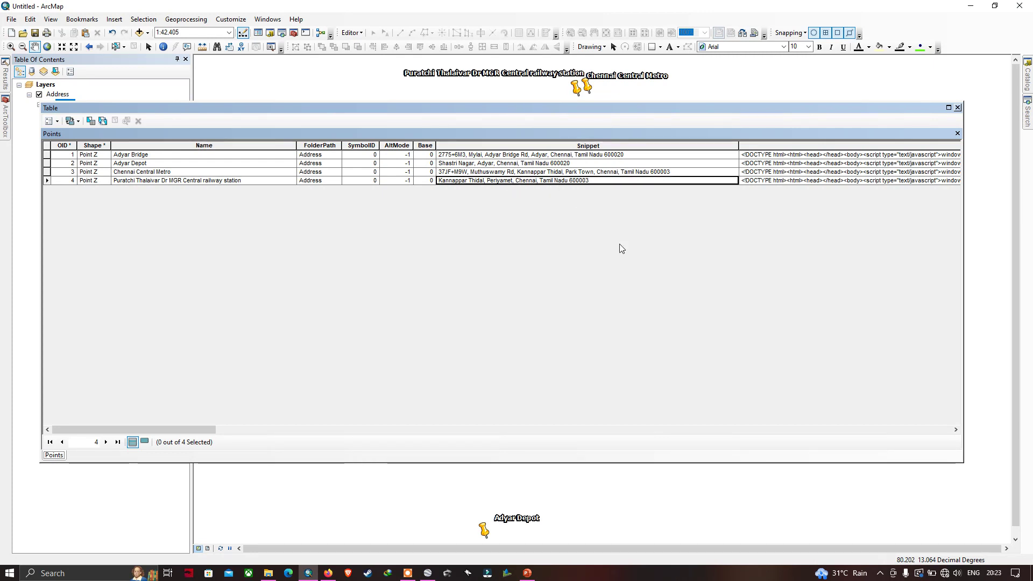
{"action": "left_click", "coordinate": [958, 108]}
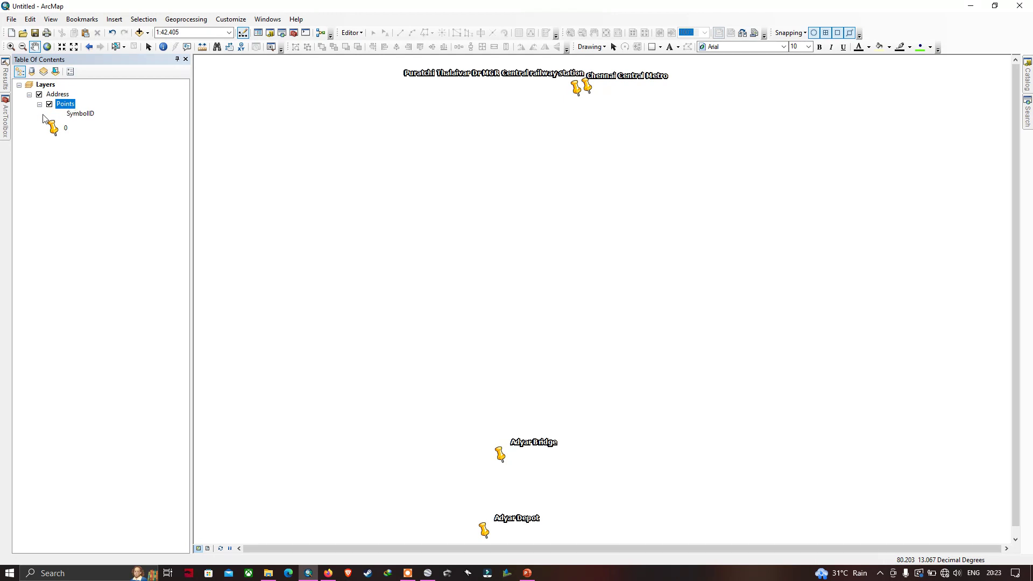
Open the Table To Excel tool from ArcToolbox's Conversion Tools > Excel toolset.
{"action": "left_click", "coordinate": [8, 120]}
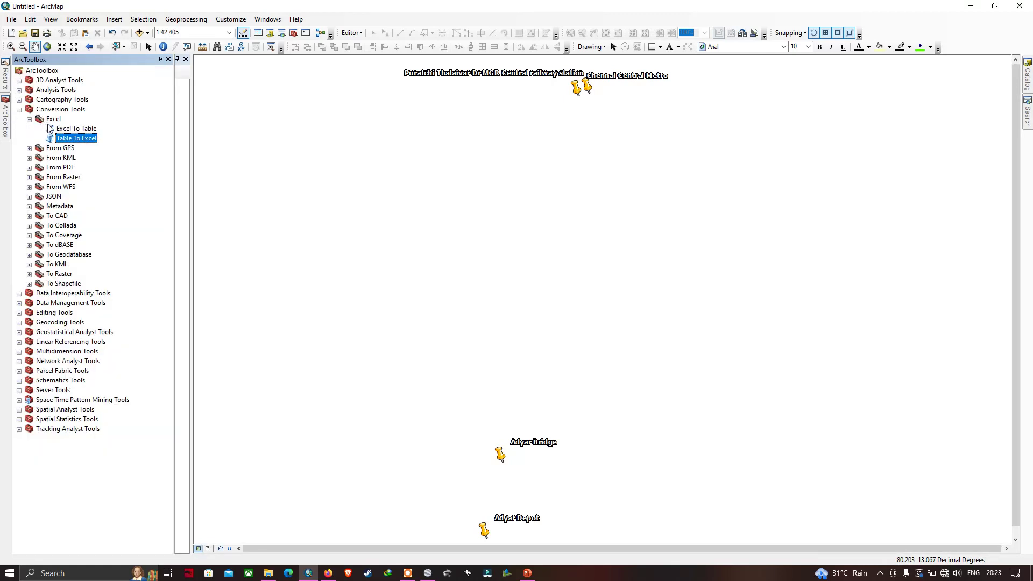
{"action": "left_click", "coordinate": [58, 110]}
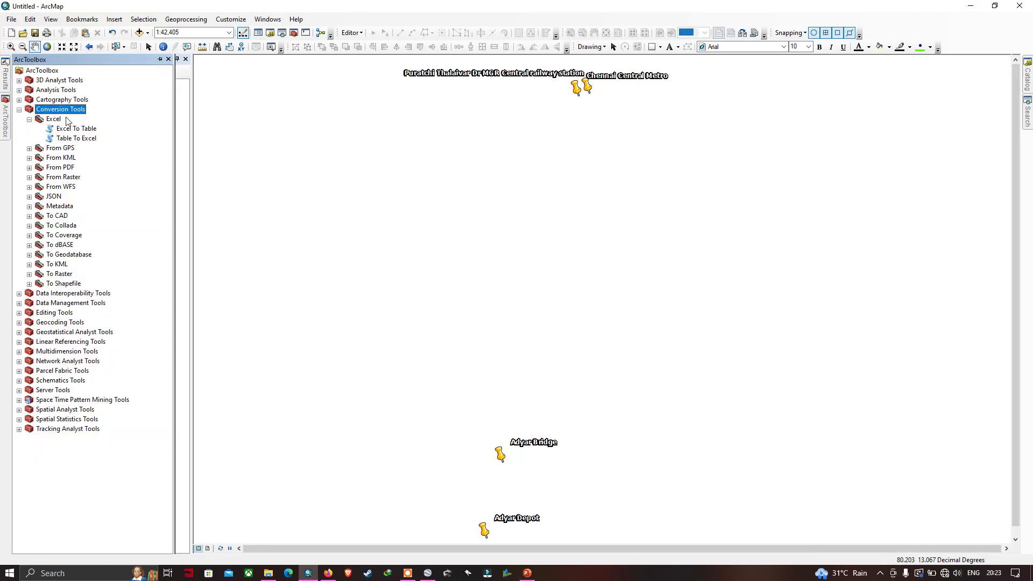
{"action": "left_click", "coordinate": [54, 120]}
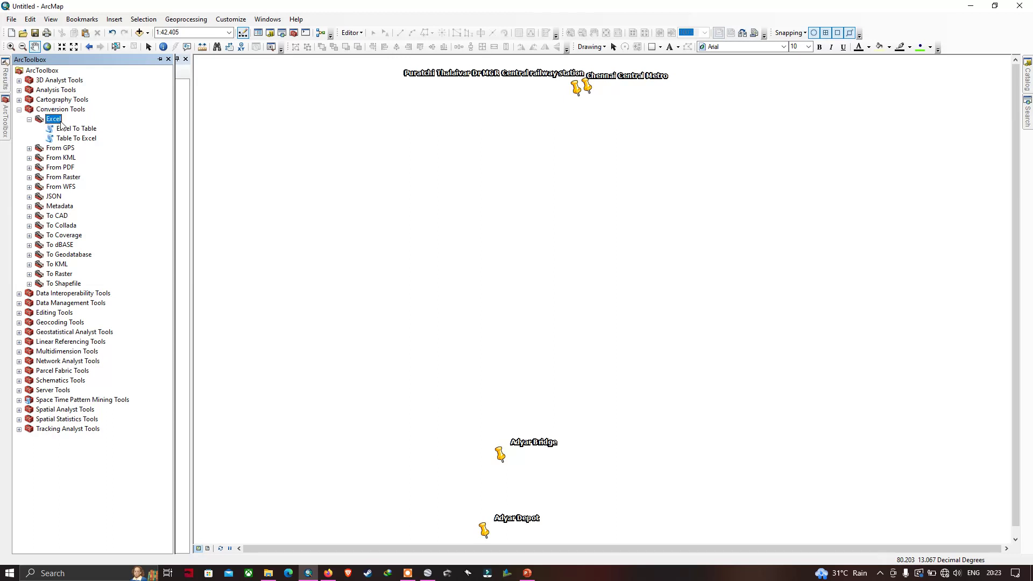
{"action": "double_click", "coordinate": [80, 139]}
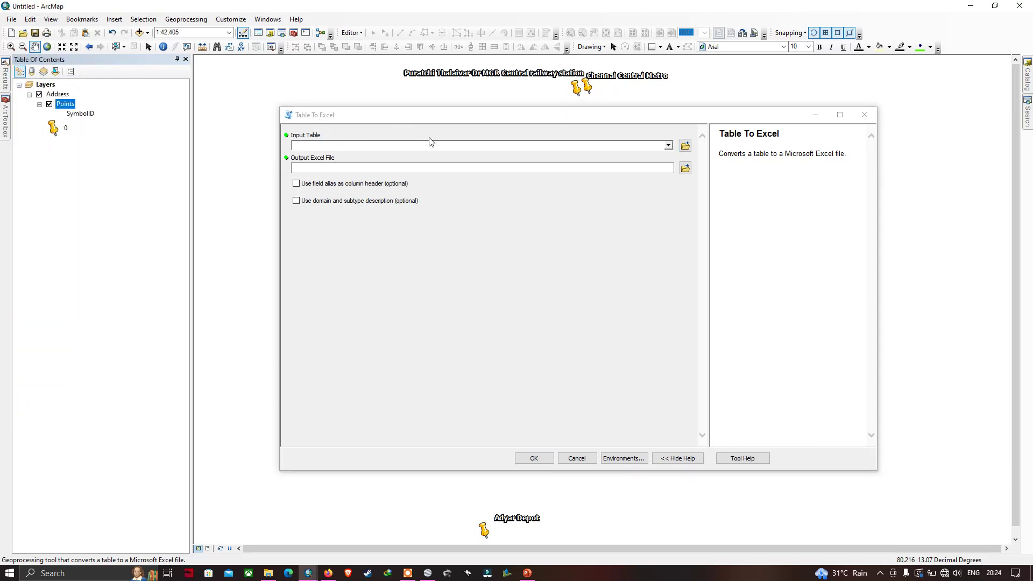
Export the Points table to E:\address.xls.
{"action": "left_click", "coordinate": [668, 145]}
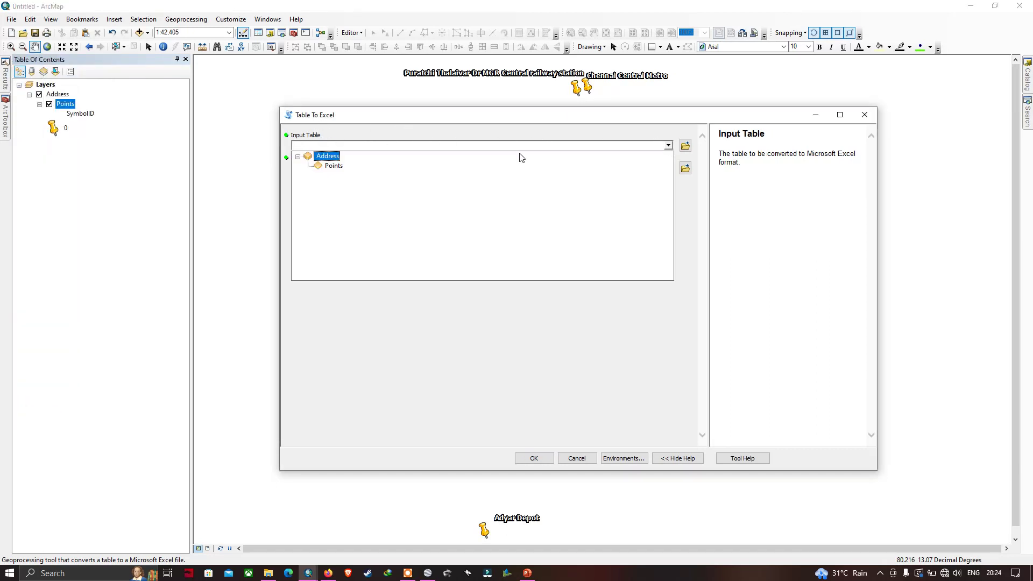
{"action": "left_click", "coordinate": [334, 166]}
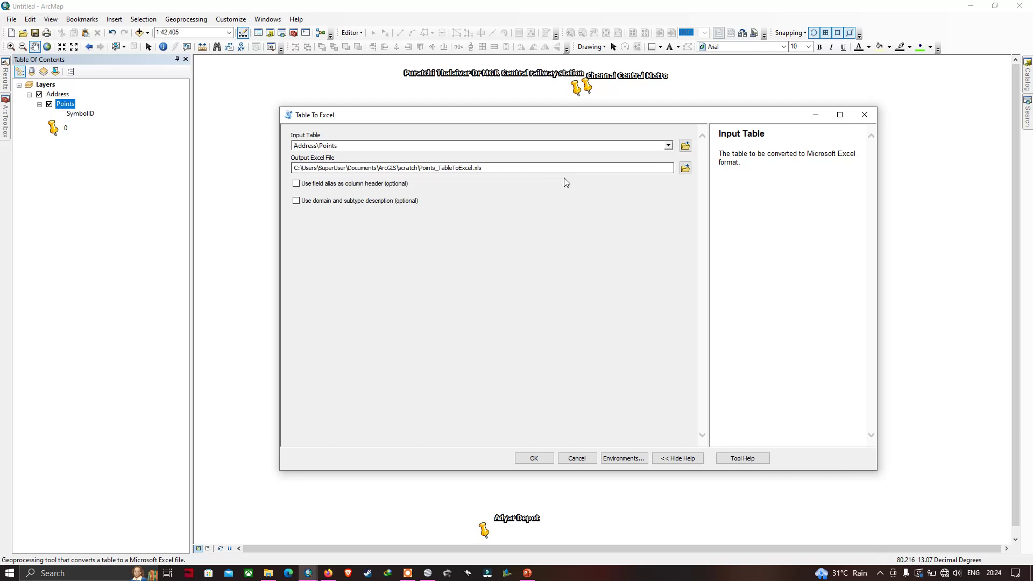
{"action": "left_click", "coordinate": [684, 169]}
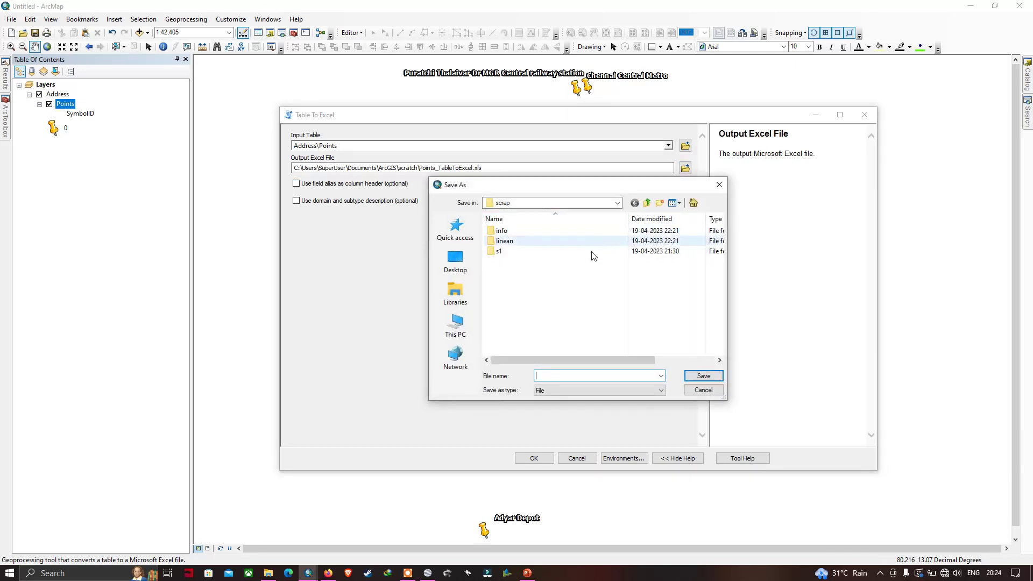
{"action": "left_click", "coordinate": [618, 203]}
{"action": "left_click", "coordinate": [517, 269]}
{"action": "type", "text": "address"}
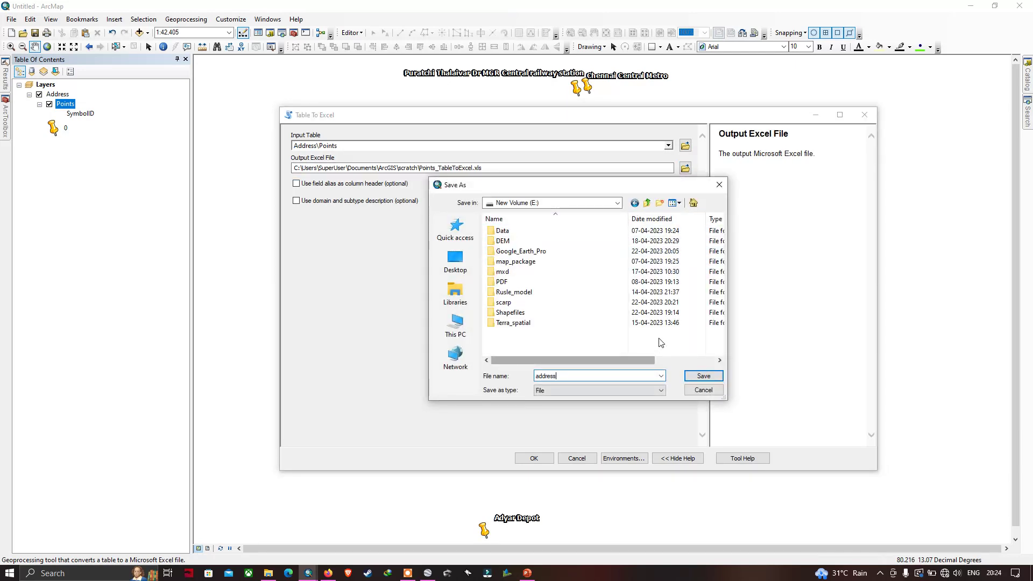
{"action": "left_click", "coordinate": [704, 376]}
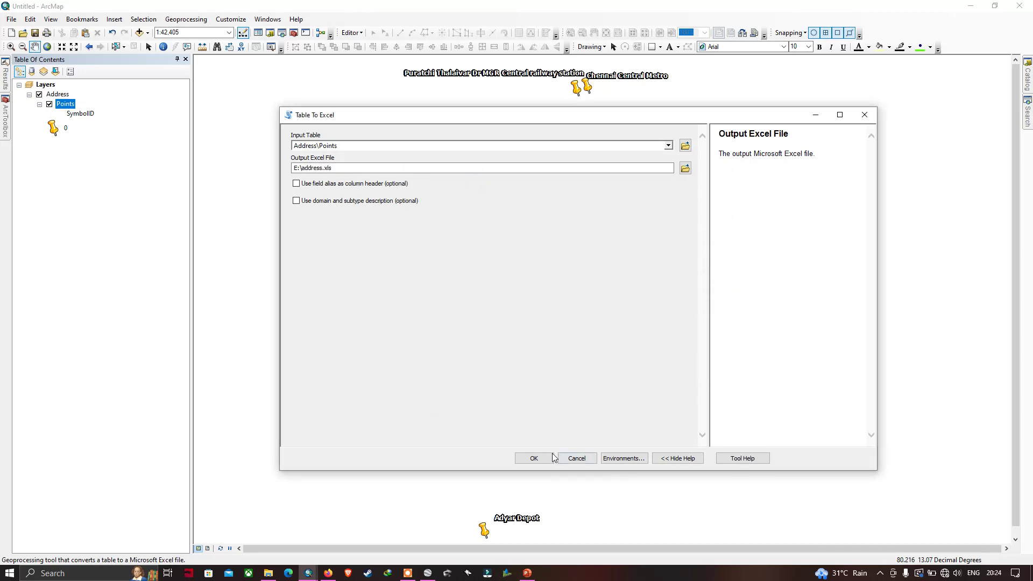
{"action": "left_click", "coordinate": [534, 458]}
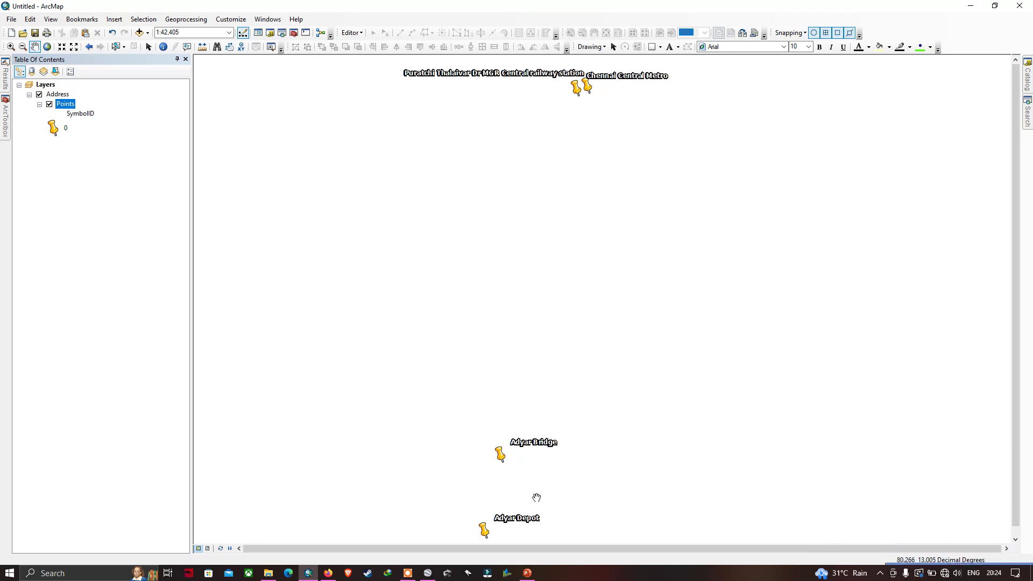
Open the exported address workbook from New Volume (E:) in Excel.
{"action": "key", "text": "alt+Tab"}
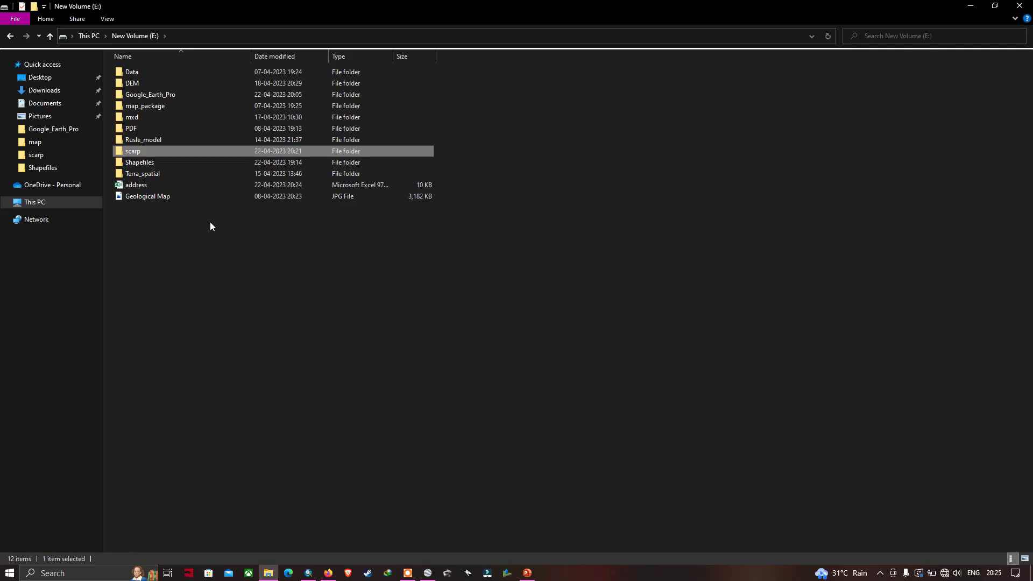
{"action": "left_click", "coordinate": [142, 185]}
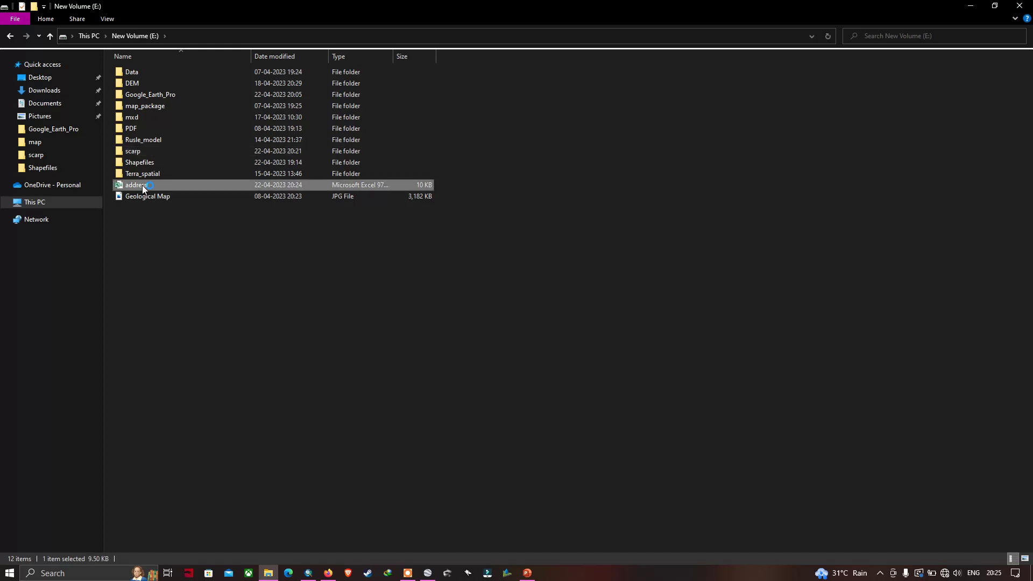
{"action": "double_click", "coordinate": [142, 185]}
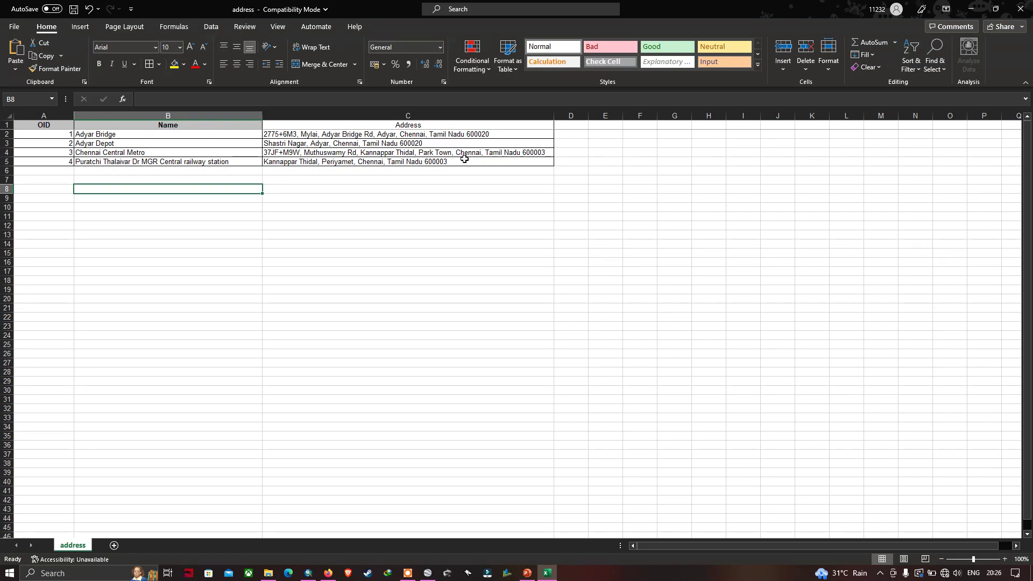
Switch back to Google Earth Pro.
{"action": "key", "text": "alt+Tab"}
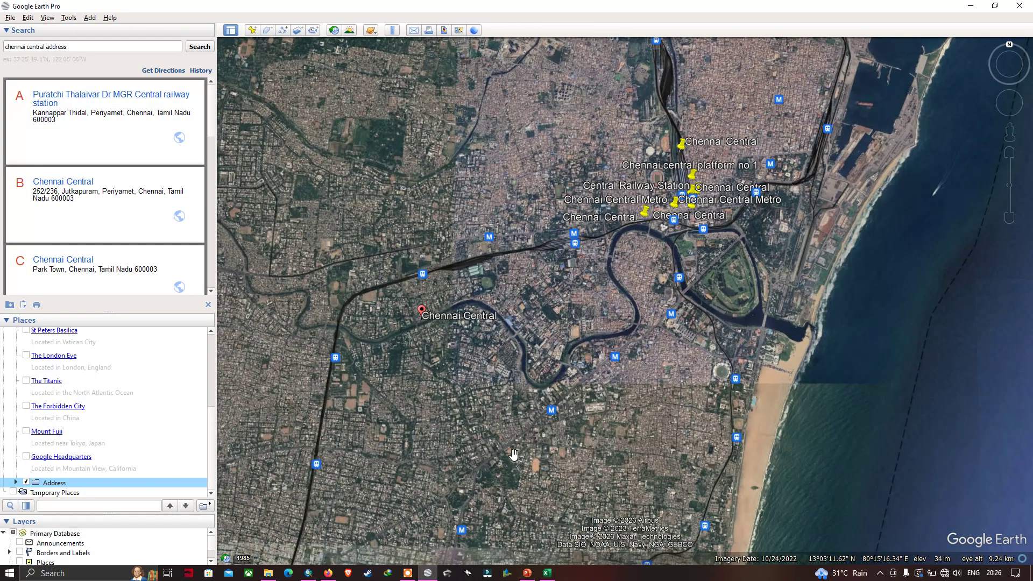